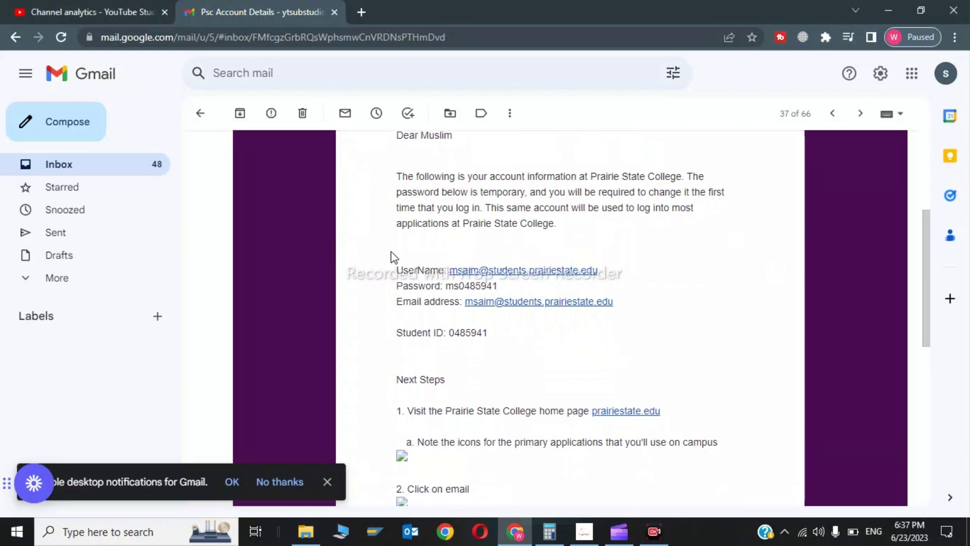
Step: Scroll to the Sign In form and follow the Sign Up link to create an account
drag(392, 256, 623, 346)
click(623, 347)
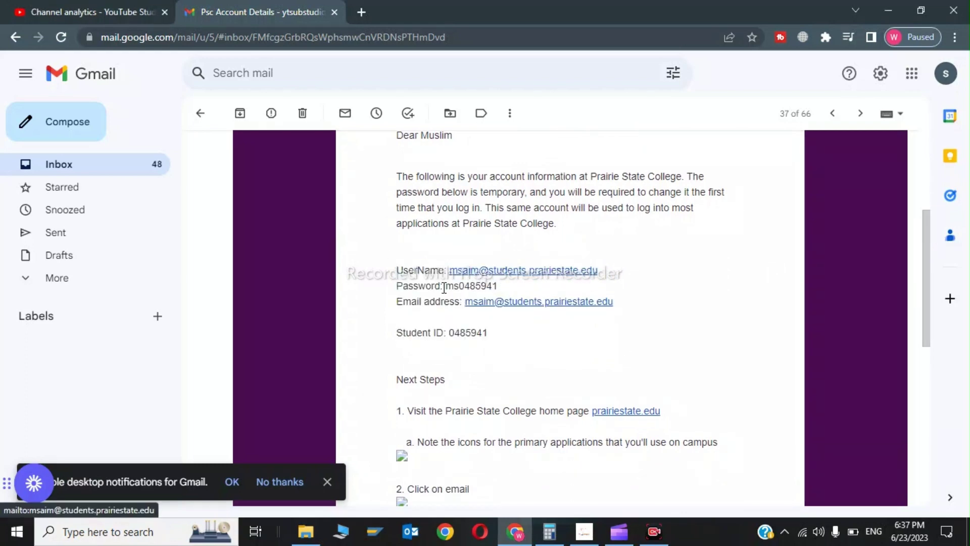
mouse_move(924, 254)
mouse_down()
mouse_move(931, 336)
mouse_move(931, 238)
mouse_up()
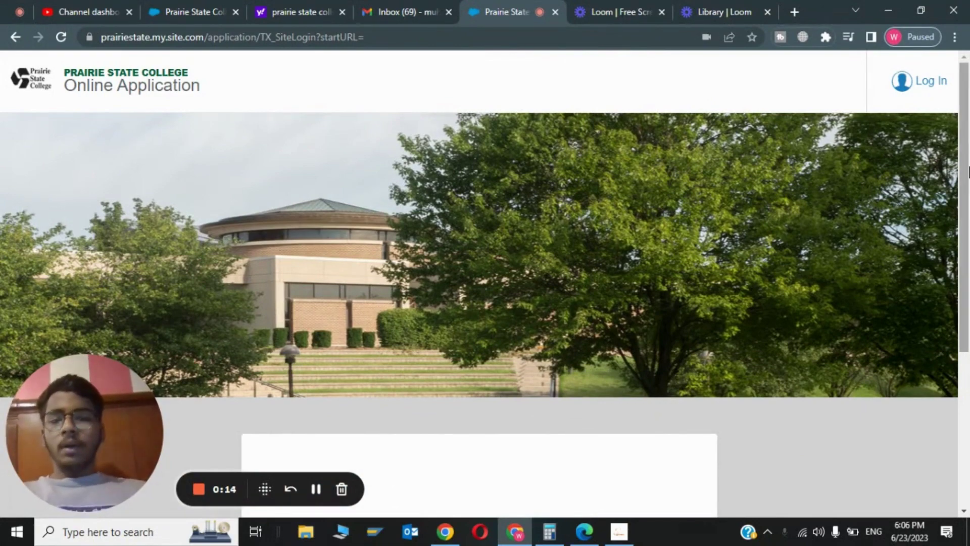
drag(969, 172, 969, 363)
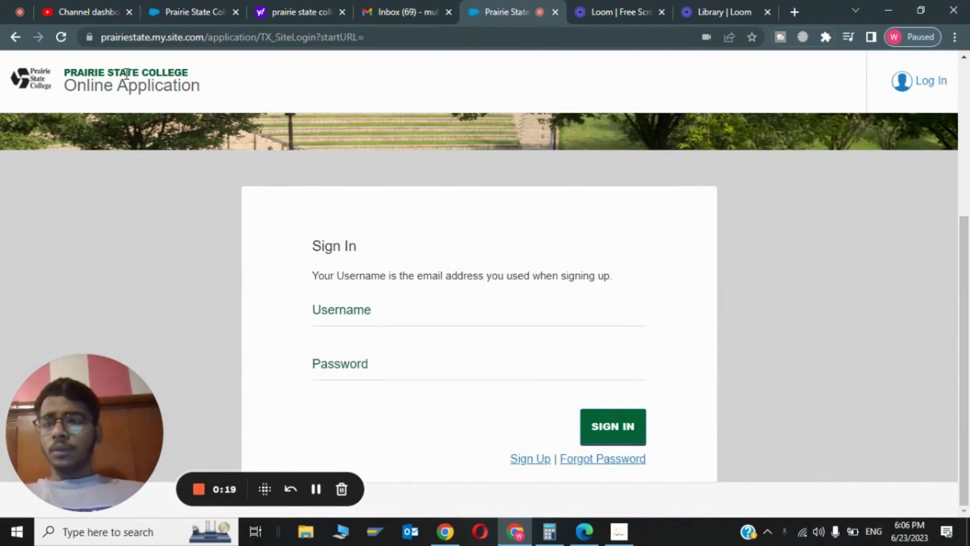
drag(67, 74, 202, 87)
click(183, 91)
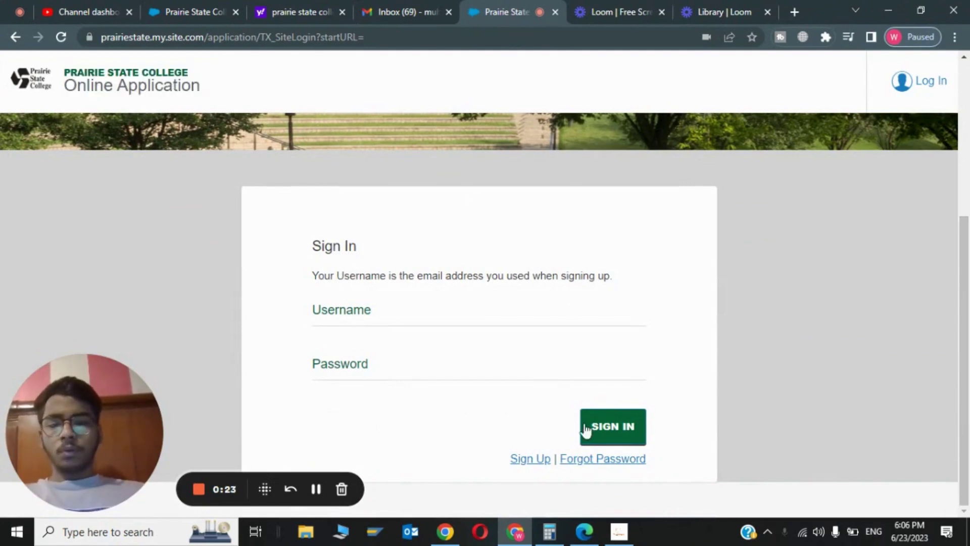
click(531, 460)
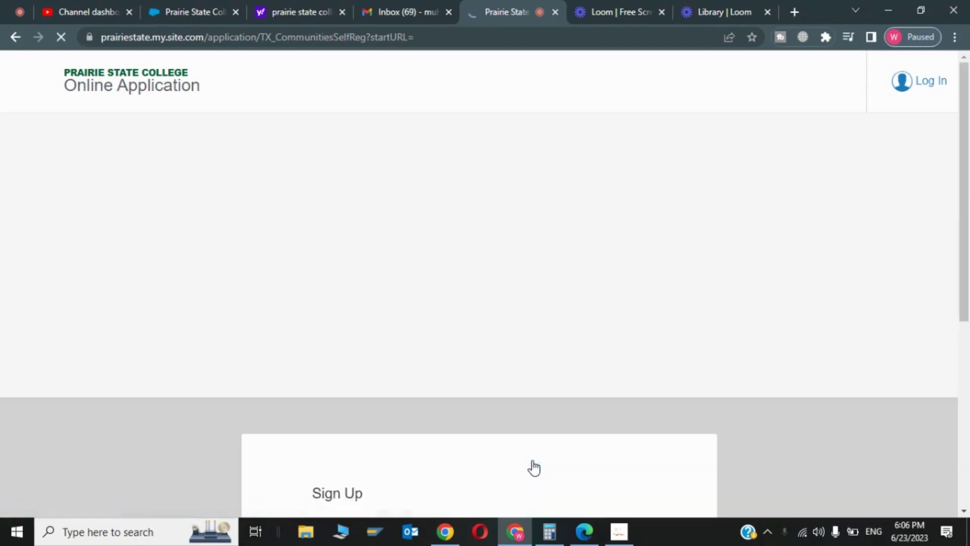
Step: Enter the applicant's first name, last name and e-mail address in the Sign Up form
scroll(969, 146, down, 7)
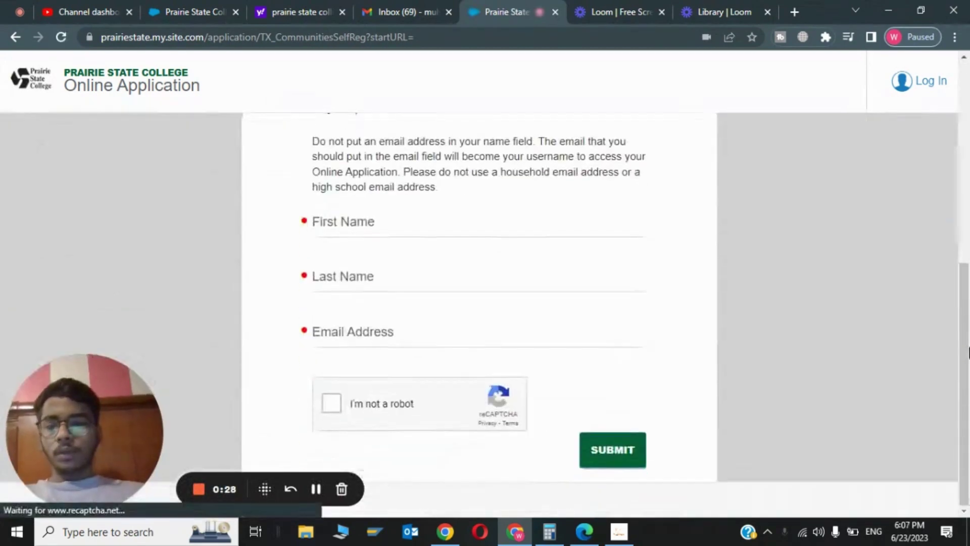
click(478, 226)
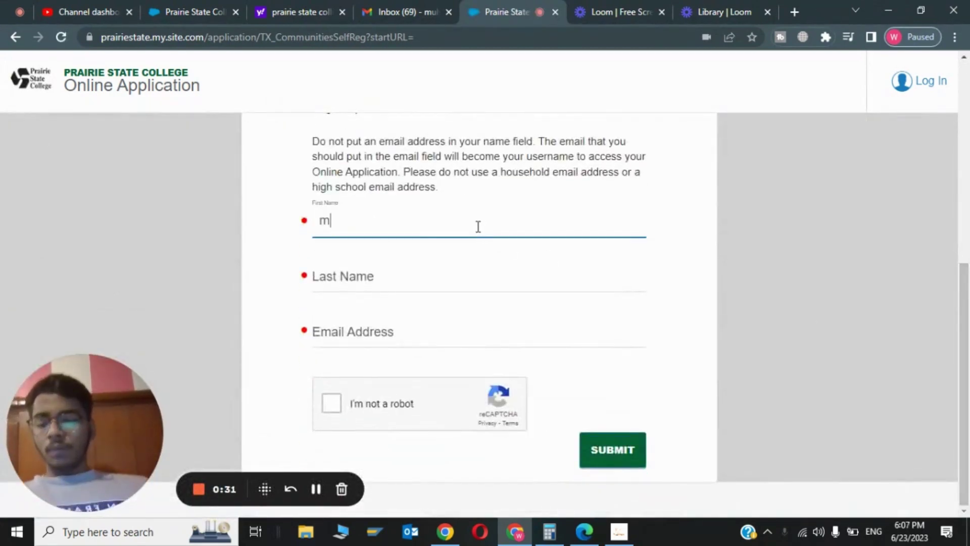
click(446, 279)
click(377, 338)
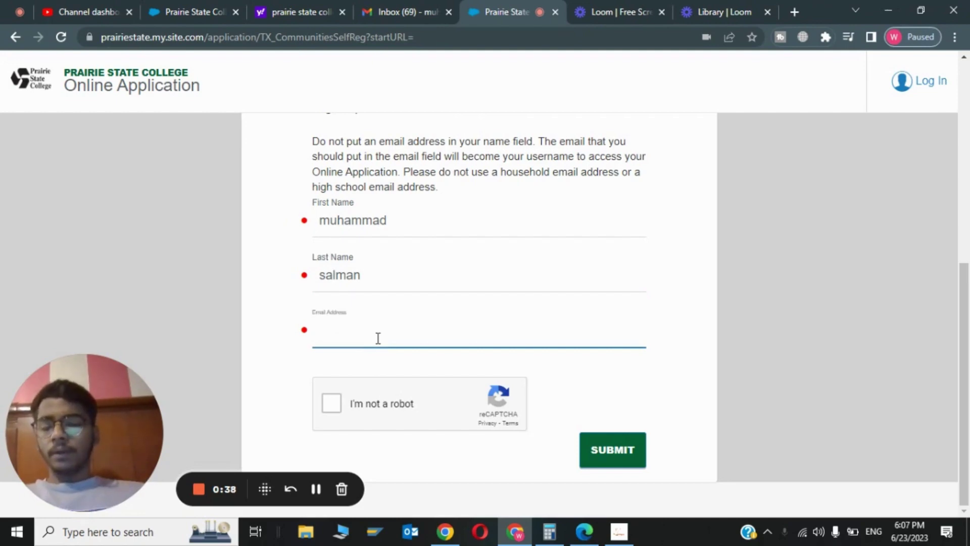
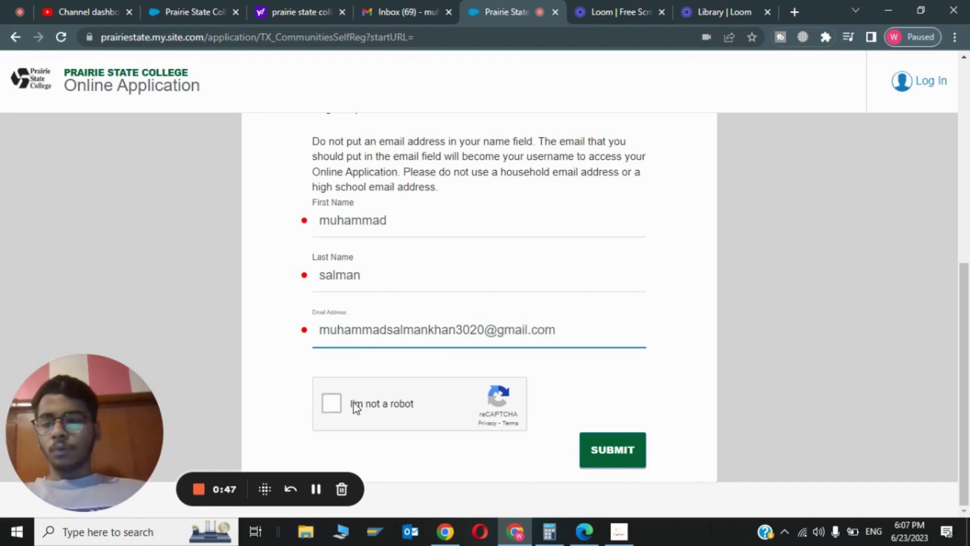
Step: Complete the reCAPTCHA check and submit the form, scrolling to the Thank you message
click(353, 403)
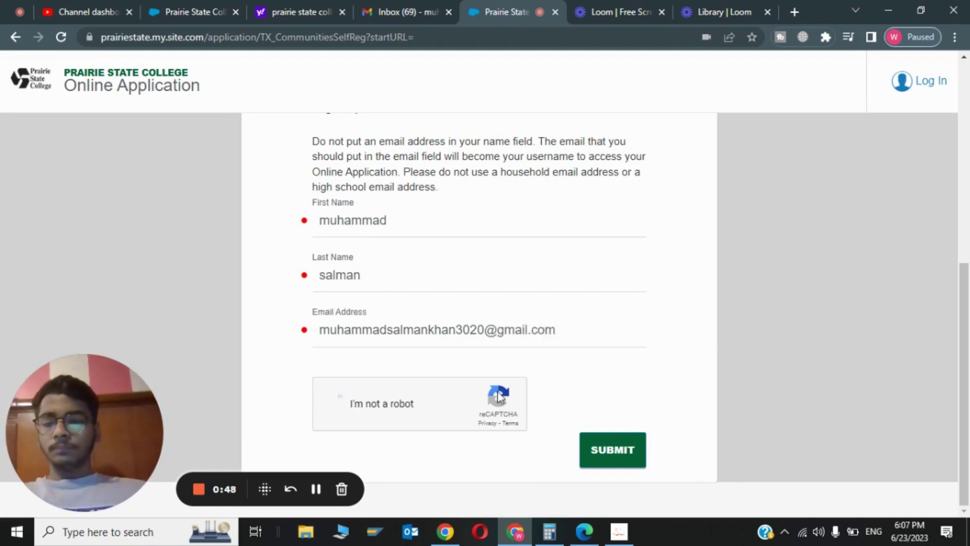
click(623, 460)
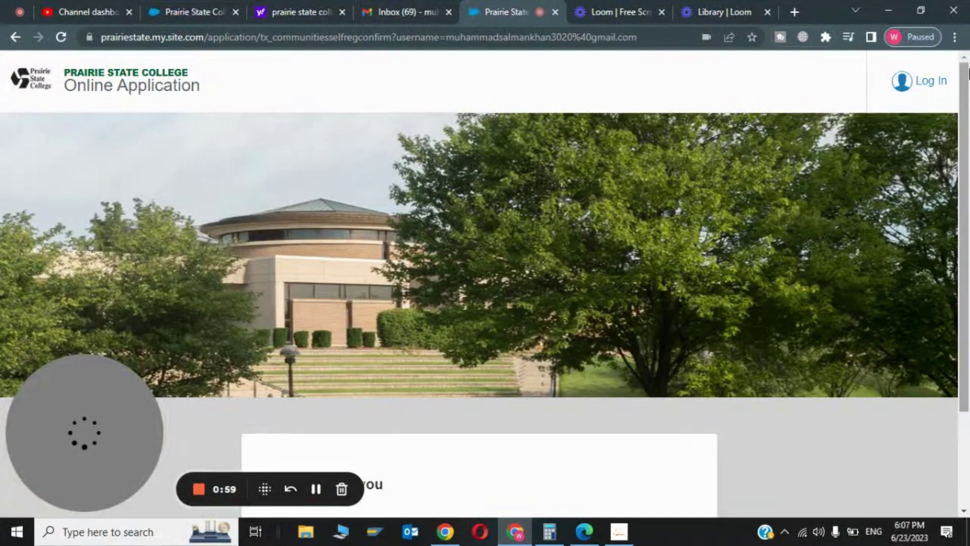
scroll(965, 152, down, 2)
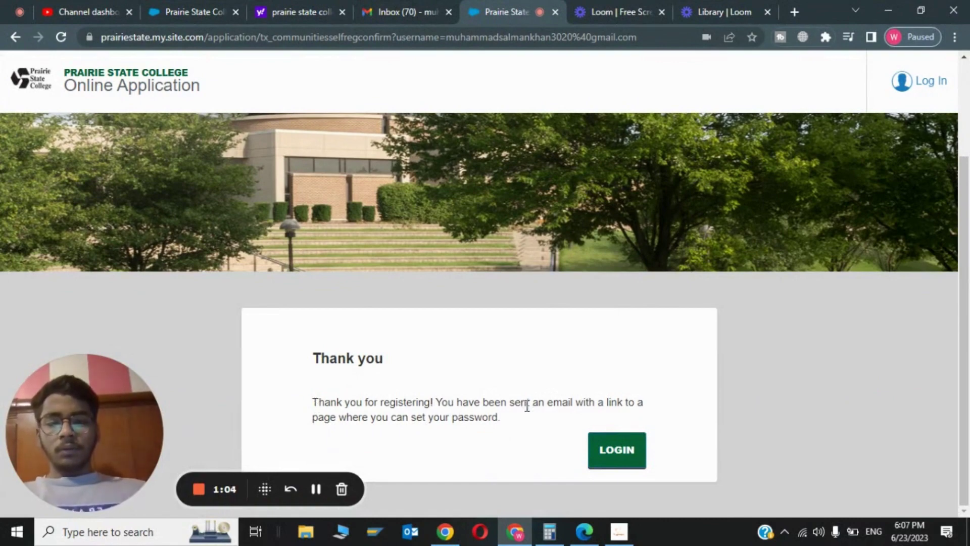
Step: Open the 'Reset Password for Online Application' email in Gmail and scroll to its Create Password link
click(399, 11)
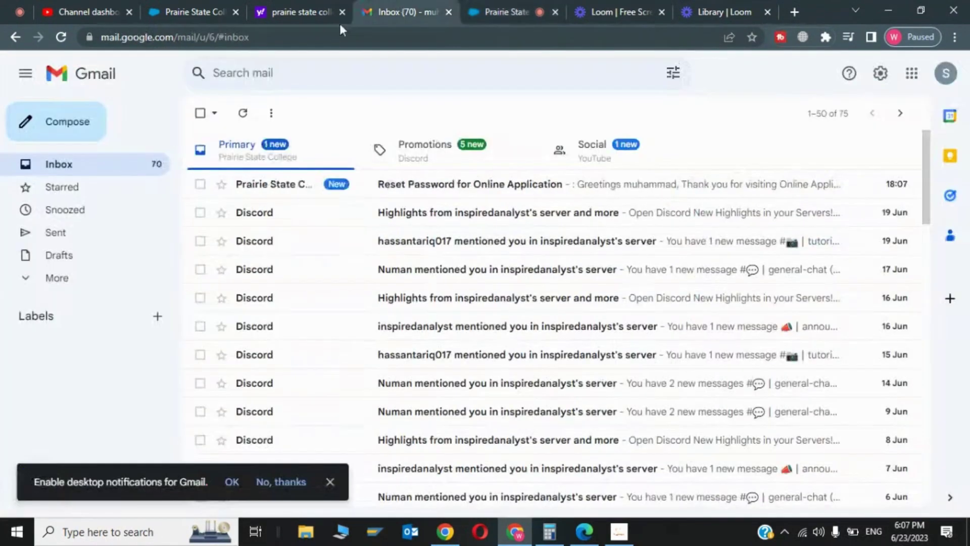
click(413, 186)
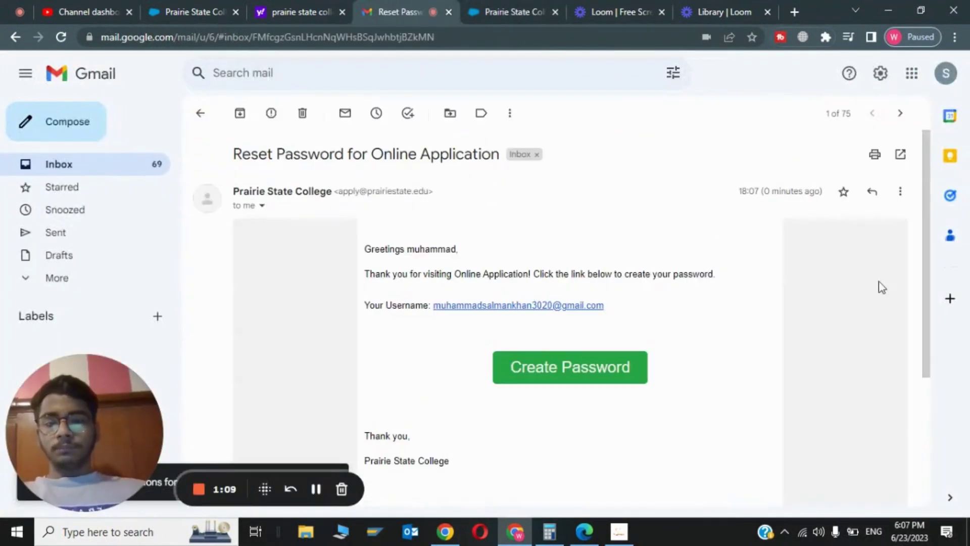
scroll(921, 207, down, 1)
scroll(581, 298, down, 1)
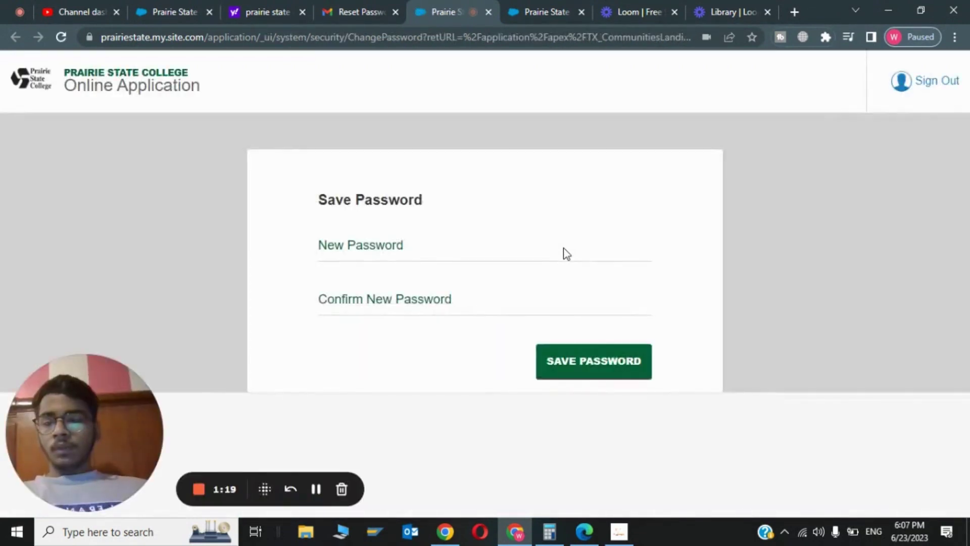
Step: Enter the new account password in both password fields and save it
click(462, 256)
text(•••••)
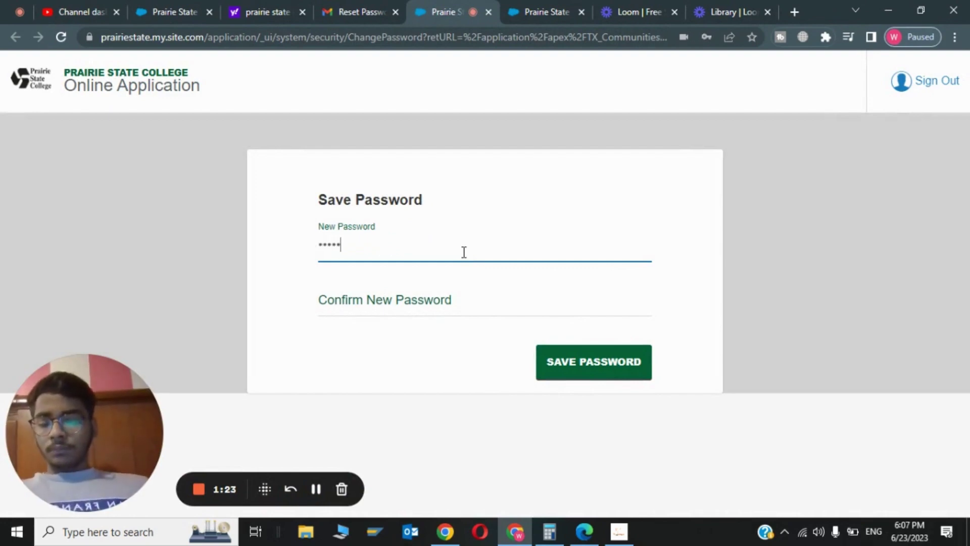
text(••••)
click(449, 294)
text(••••••)
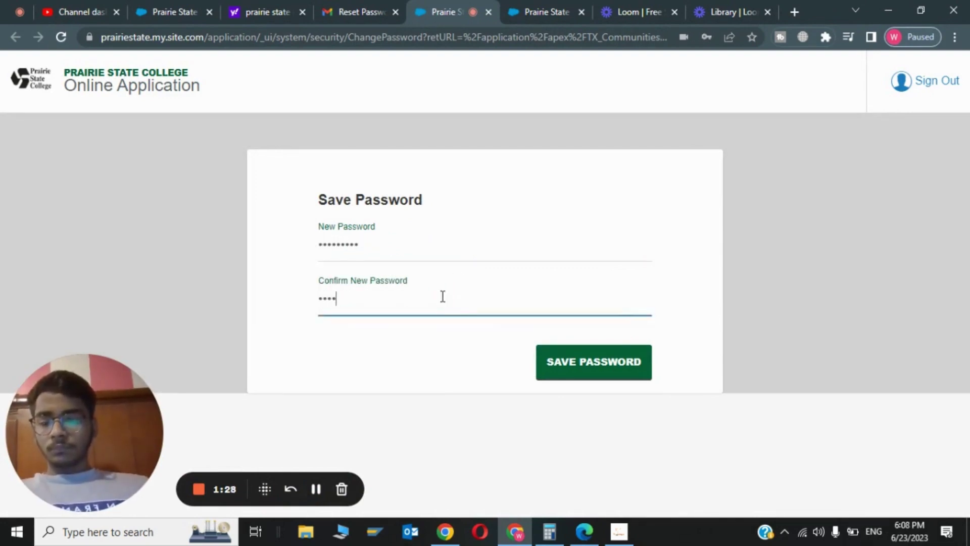
text(•••)
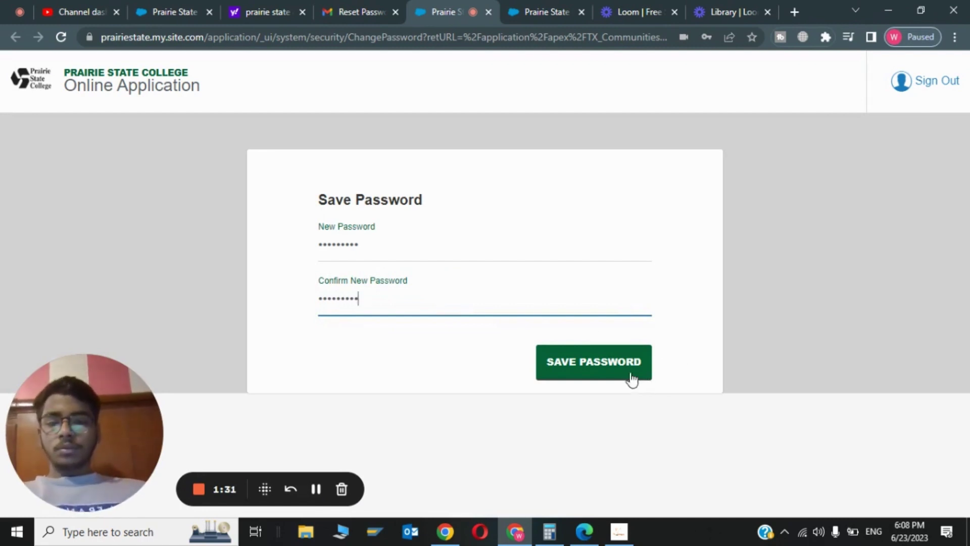
click(632, 377)
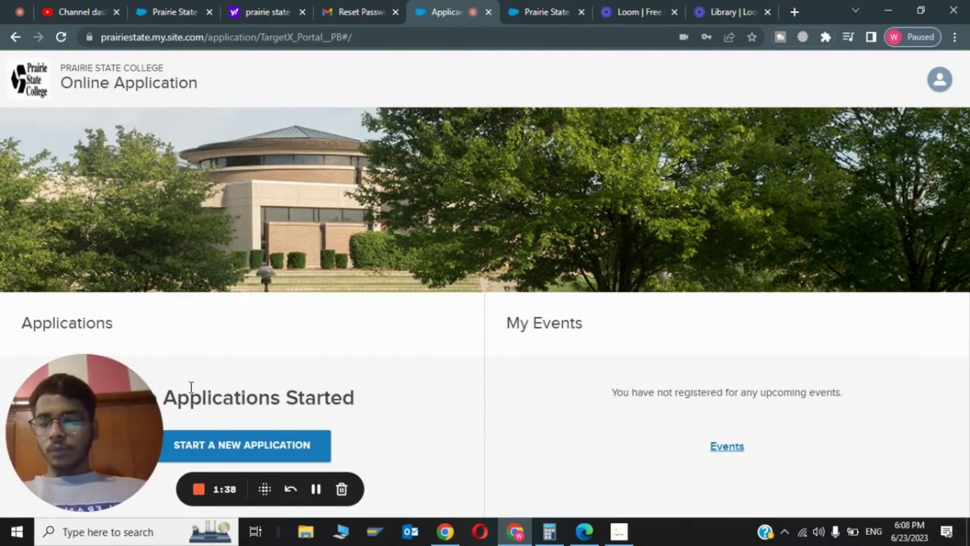
Step: Start a new application and choose the General Admission application card
drag(119, 446, 449, 334)
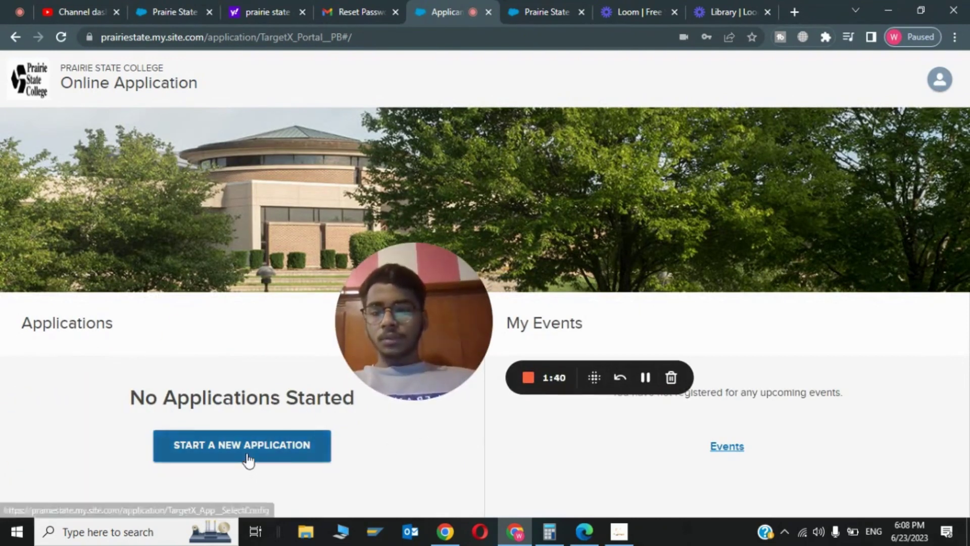
click(248, 459)
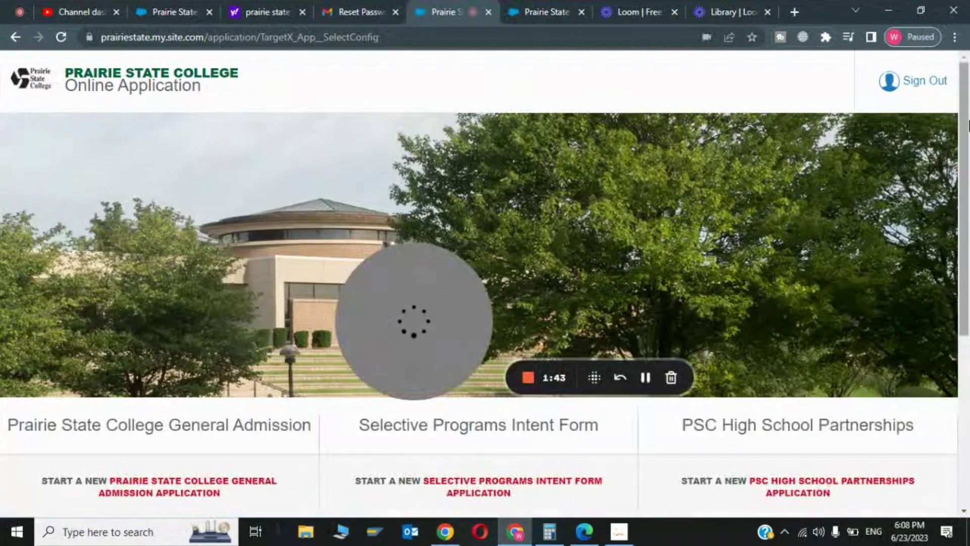
scroll(435, 319, down, 5)
drag(420, 305, 447, 283)
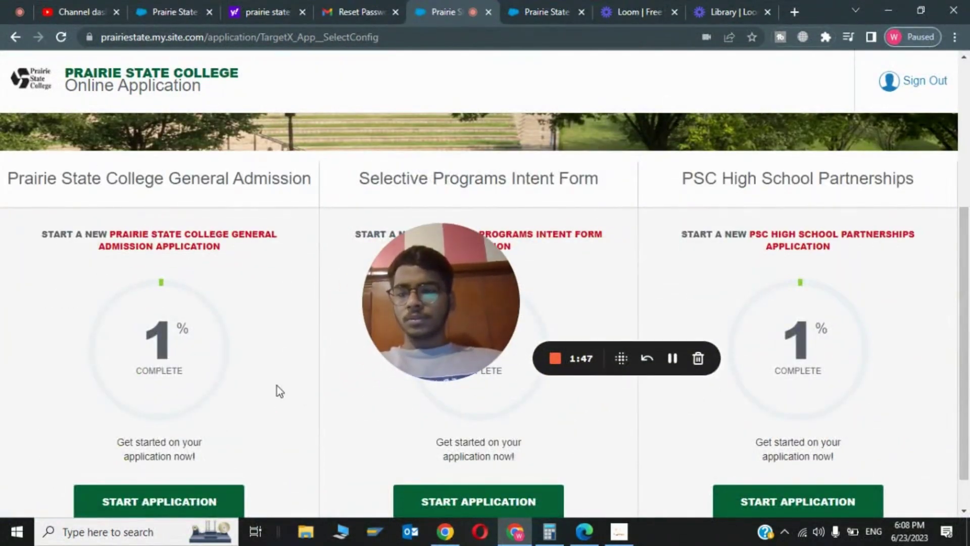
click(162, 501)
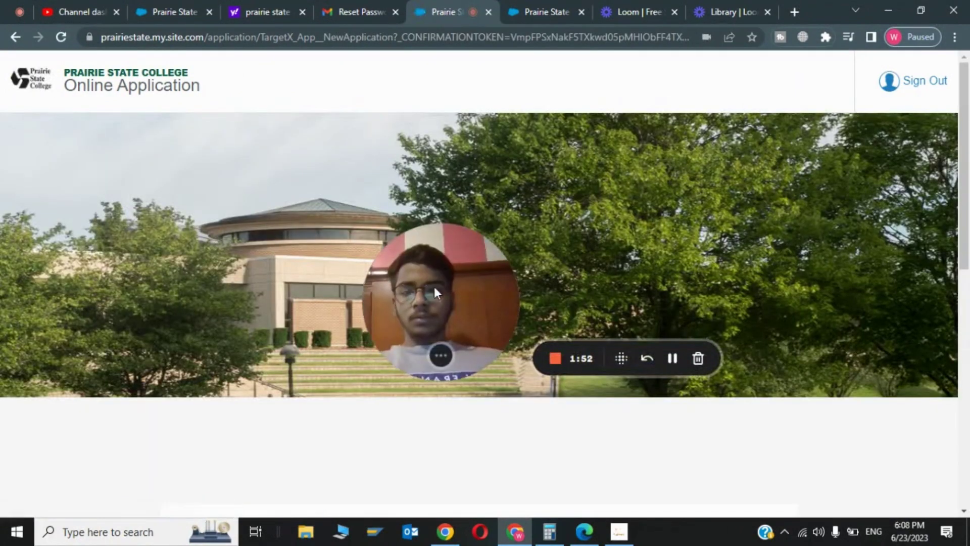
Step: Answer No to previously attending Prairie State and taking credit courses; select 'I have never attended college'
drag(435, 286, 112, 411)
drag(965, 89, 967, 250)
scroll(353, 167, down, 3)
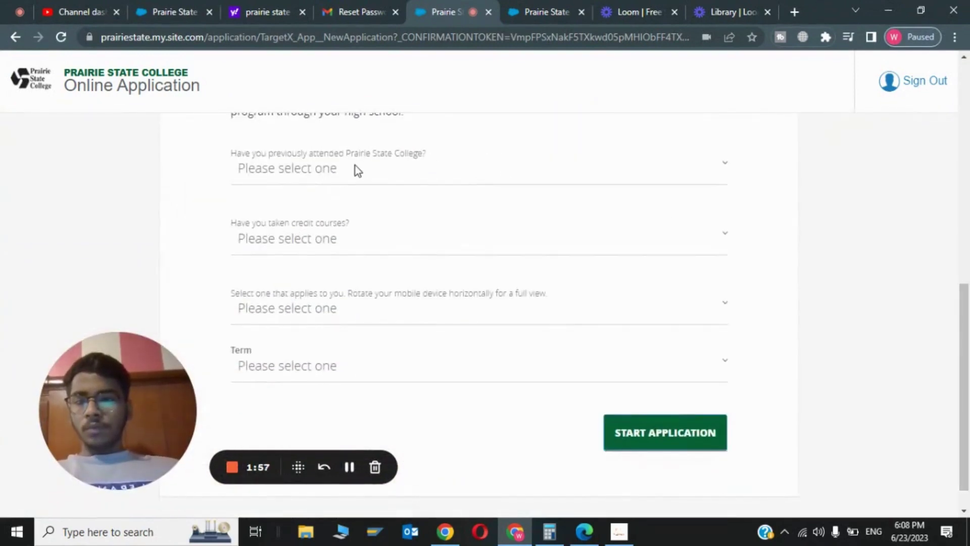
click(325, 176)
click(303, 215)
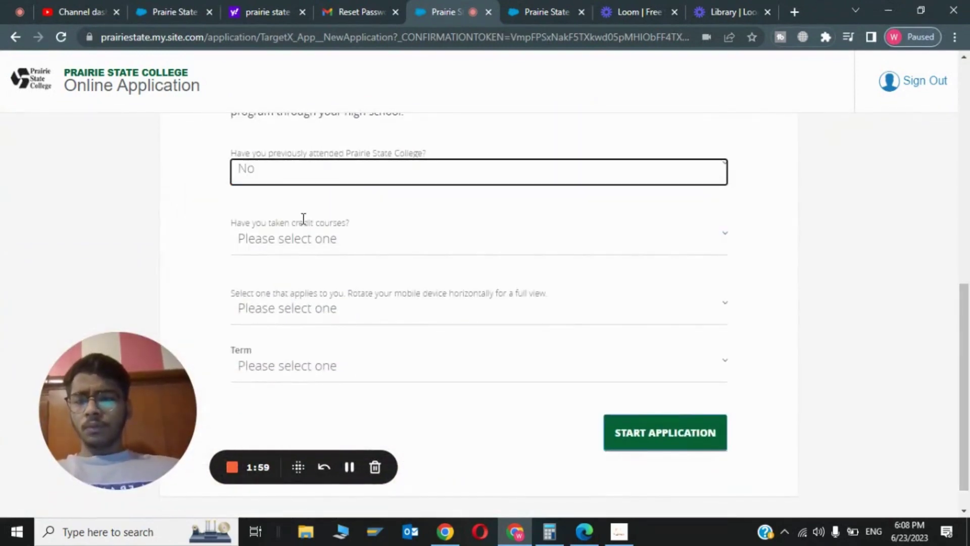
click(339, 245)
click(318, 283)
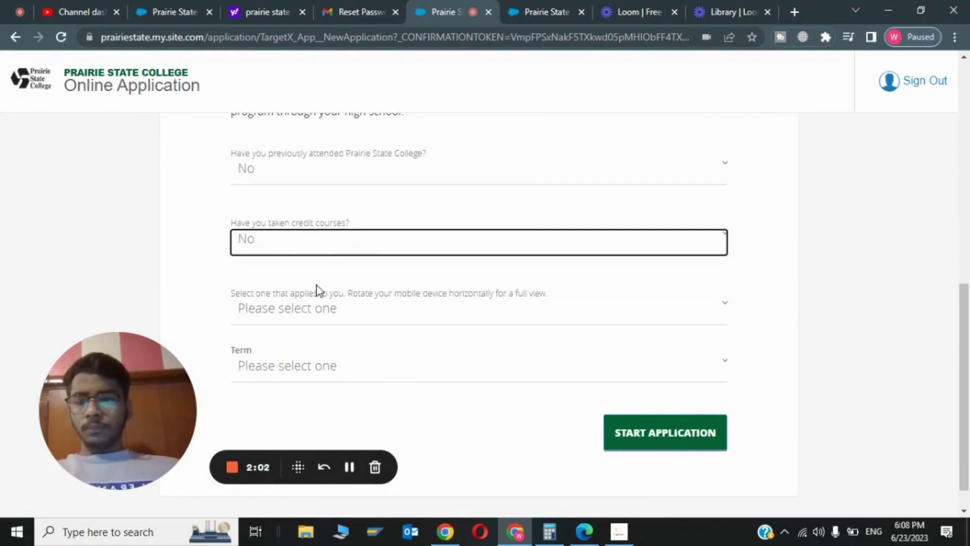
click(354, 313)
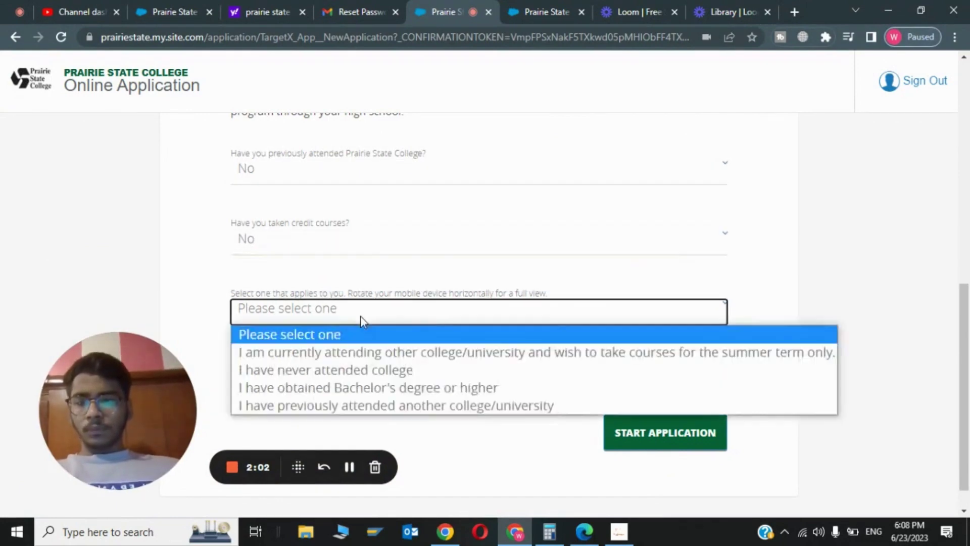
click(326, 368)
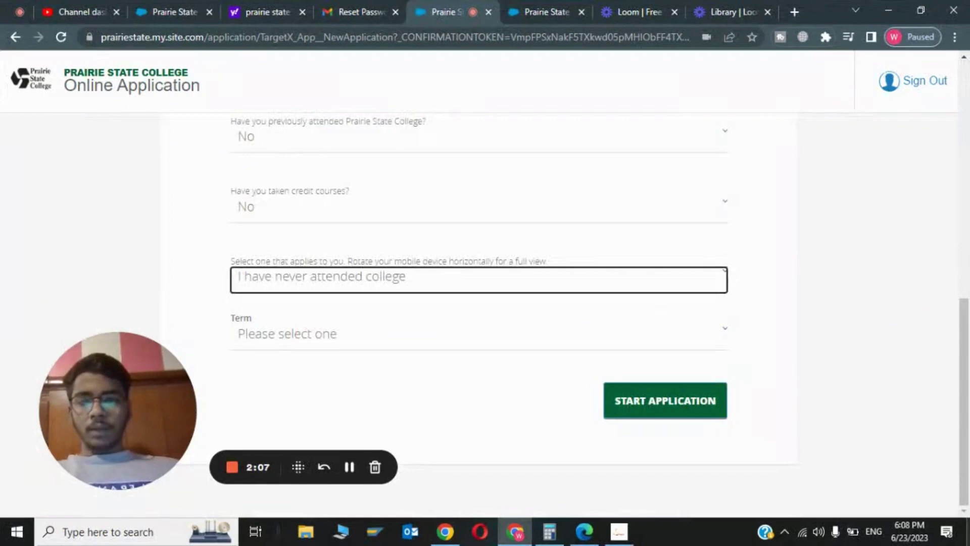
Step: Choose the Spring 2024 term and start the application
click(293, 334)
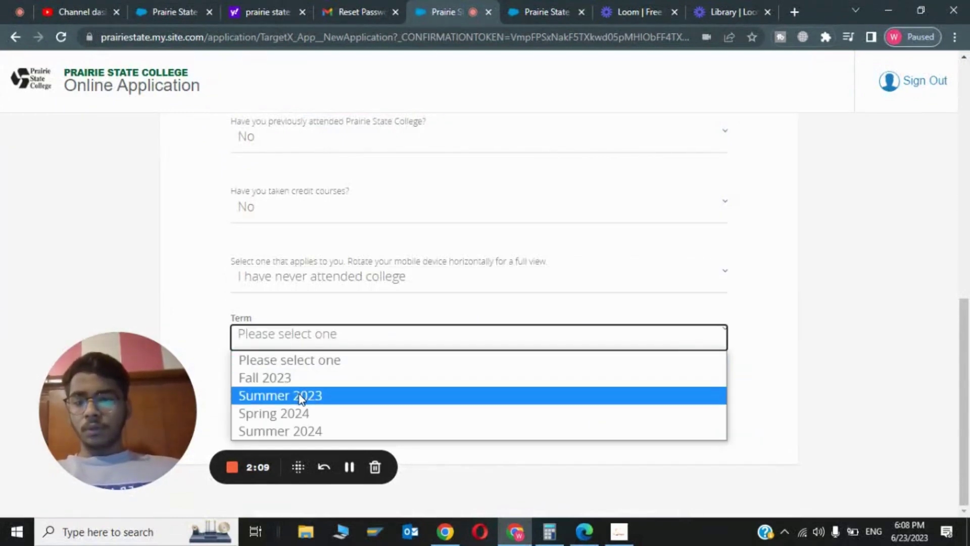
click(286, 416)
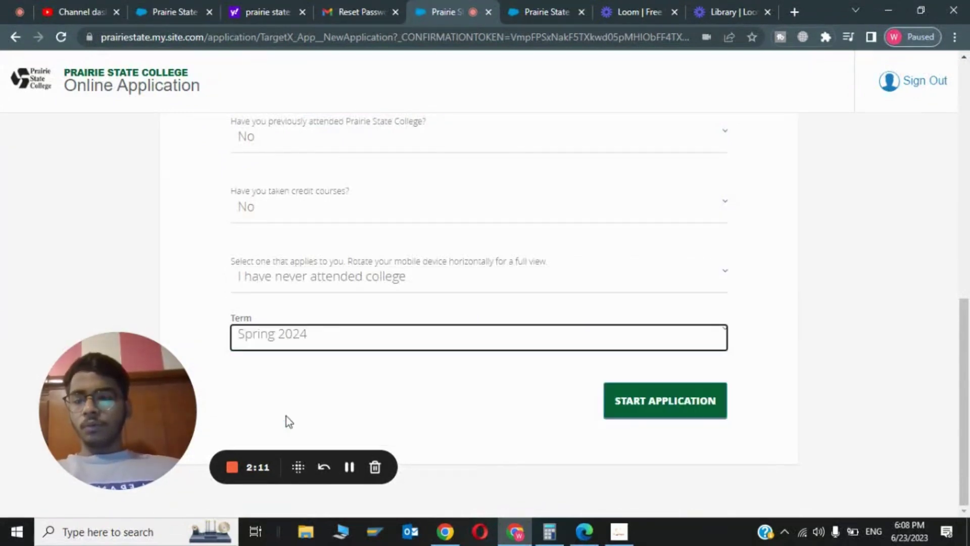
click(666, 403)
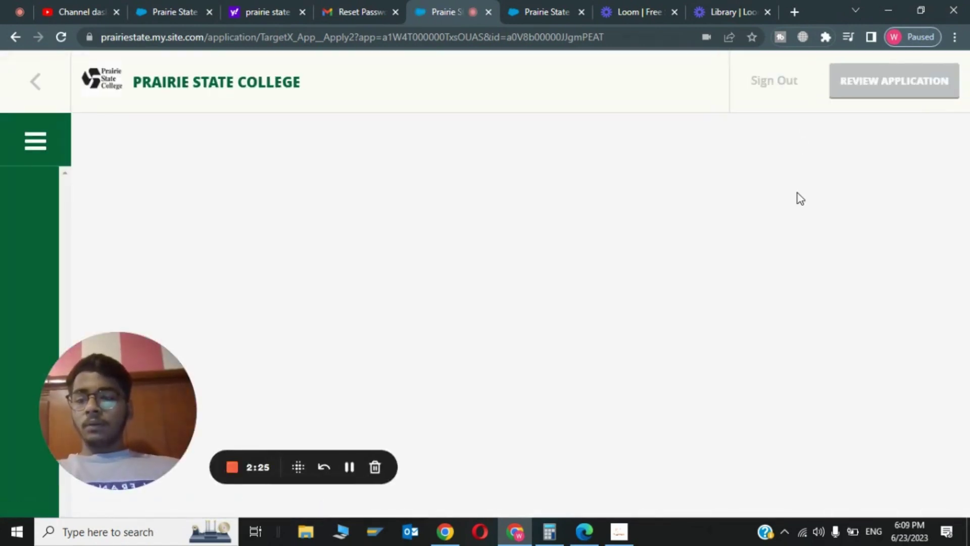
Step: Set the suffix to Jr. and fill in the former last name
scroll(966, 76, down, 5)
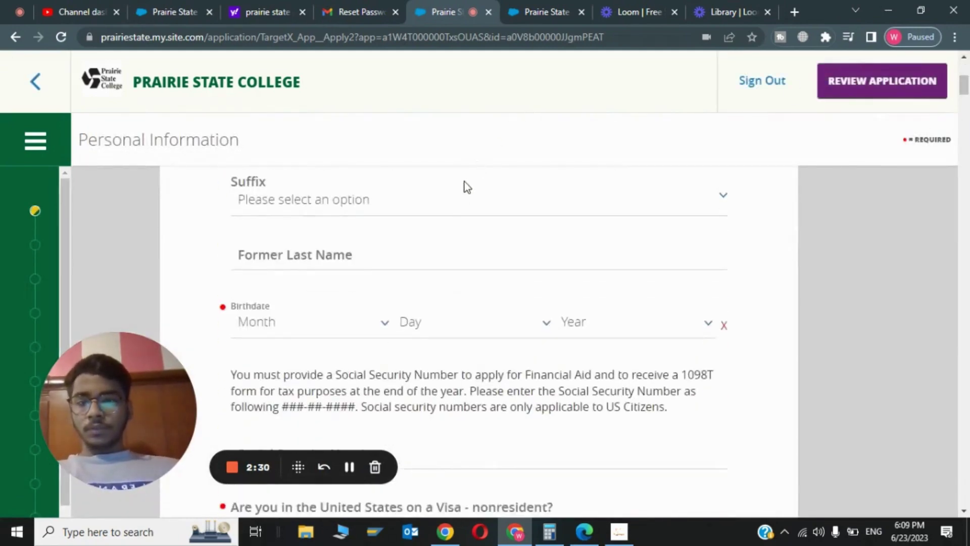
click(453, 203)
click(362, 250)
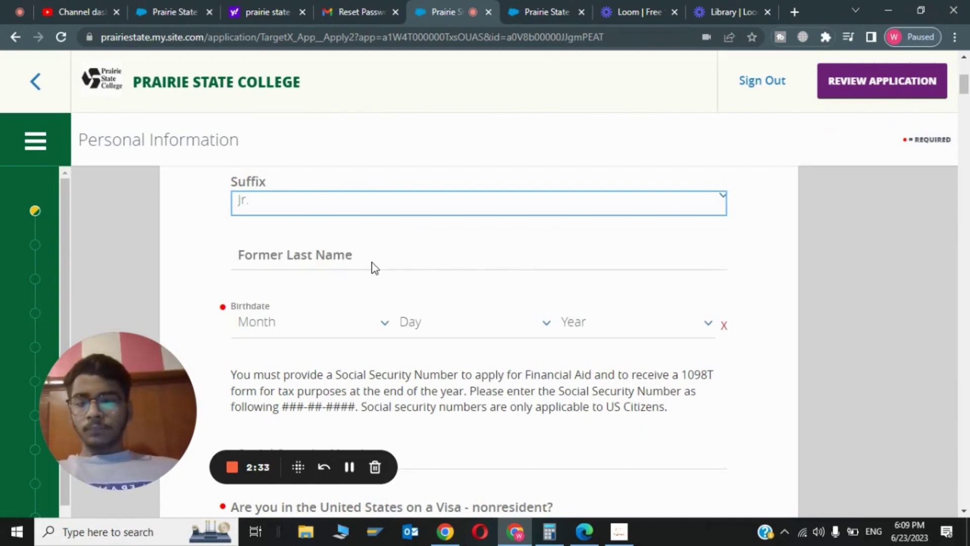
click(372, 263)
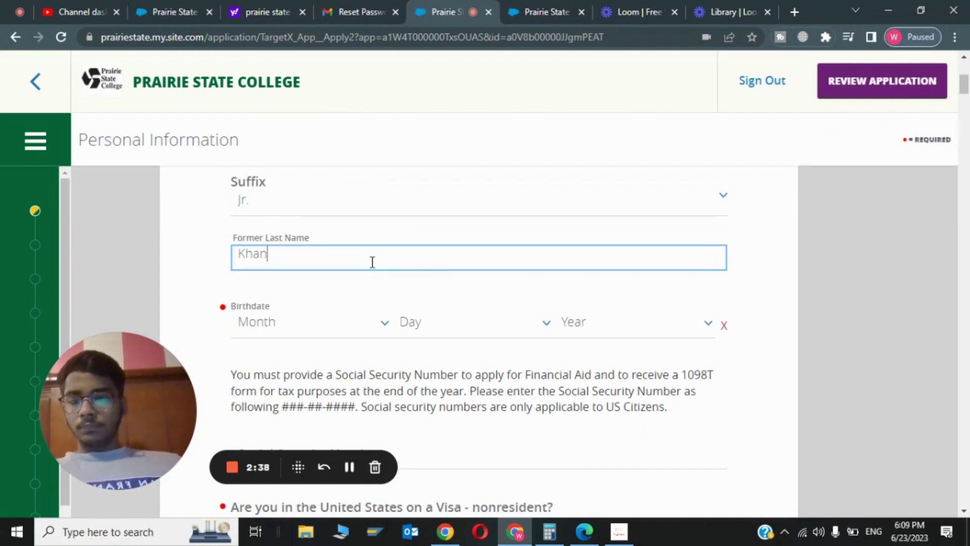
Step: Set the birthdate to Jul 10, 1999
click(292, 326)
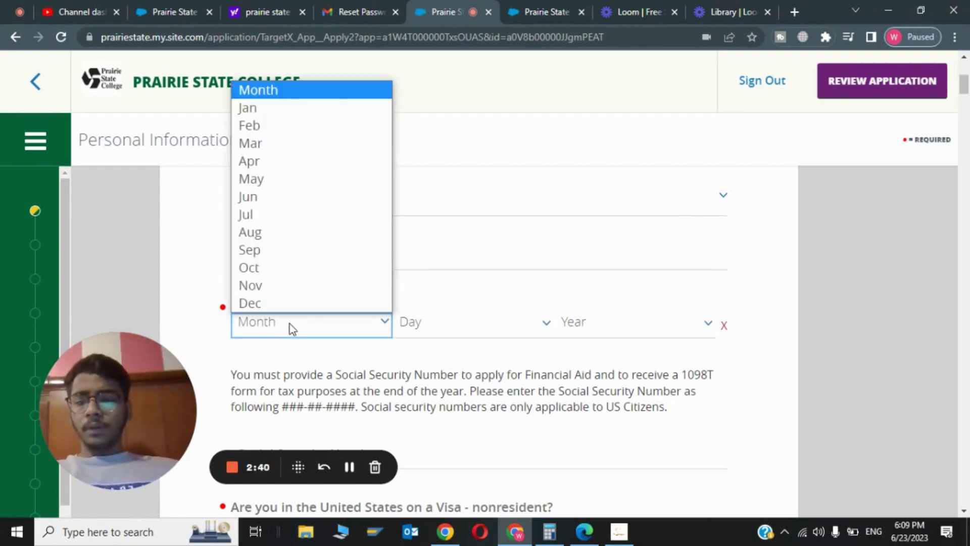
click(302, 211)
click(456, 329)
click(461, 191)
click(656, 336)
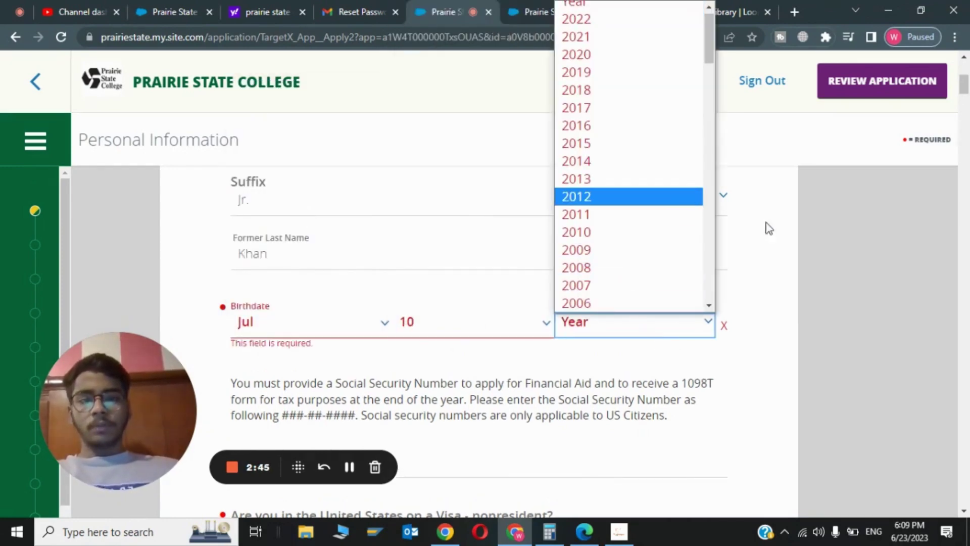
scroll(711, 211, down, 5)
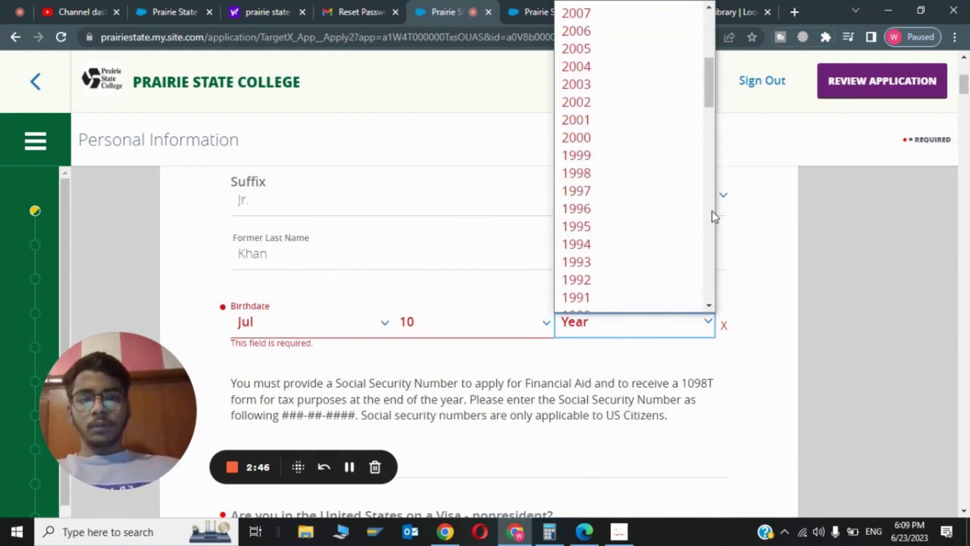
click(591, 153)
drag(965, 90, 967, 102)
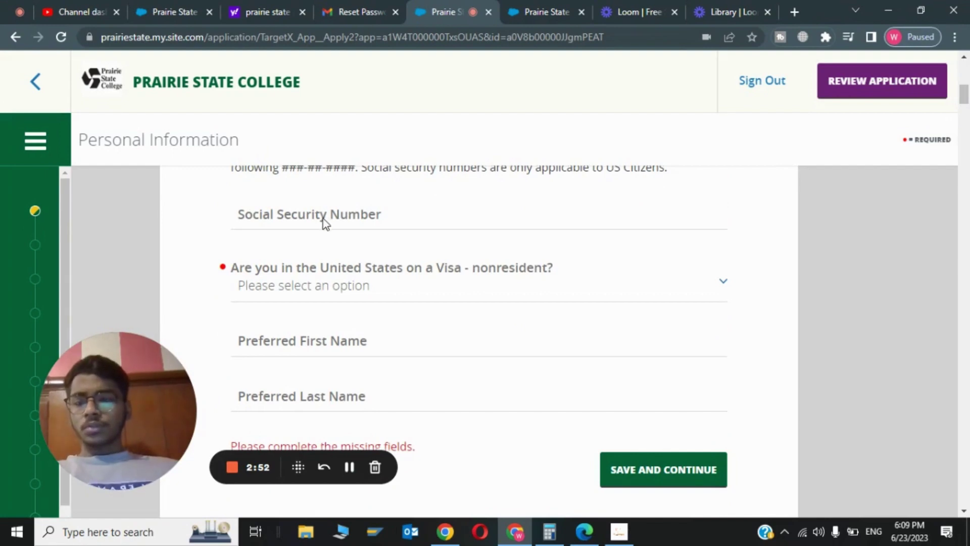
Step: Search Yahoo for 'fakexy' in a new tab and open the fakexy.com US address generator
click(791, 7)
text(faxey)
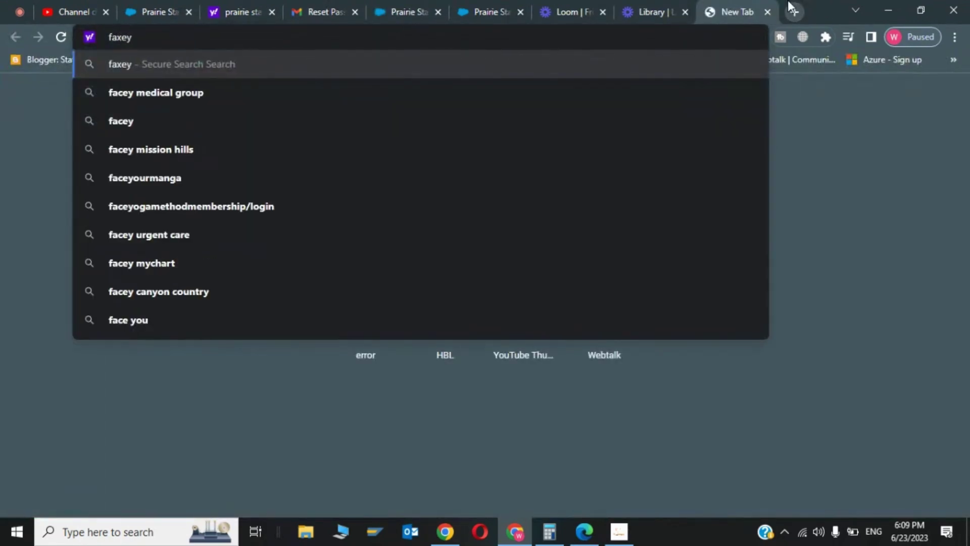
key(BackSpace)
key(BackSpace)
key(BackSpace)
text(kex)
key(Return)
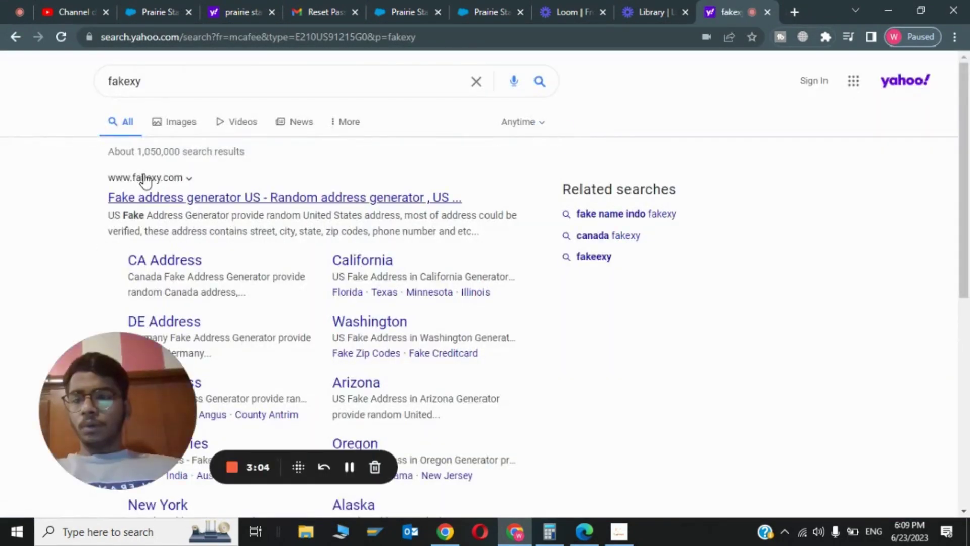
click(212, 198)
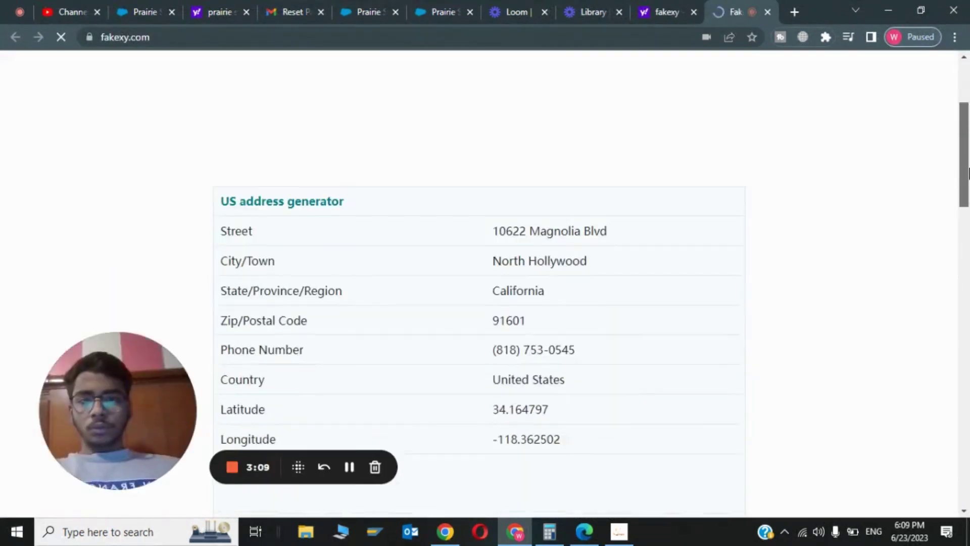
Step: Select the generated Social Security Number and return to the application tab
drag(967, 174, 967, 315)
drag(516, 218, 584, 215)
click(422, 9)
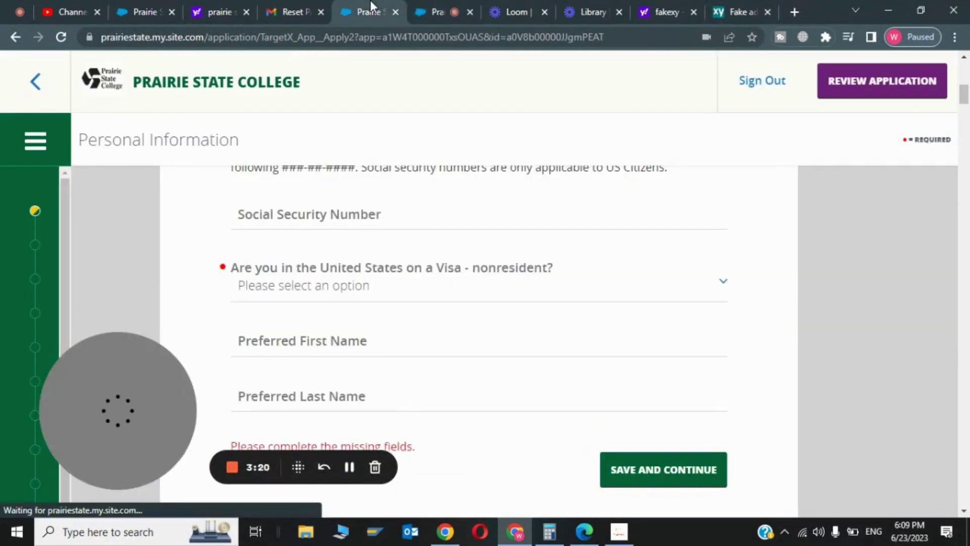
Step: Paste the generated Social Security Number into the SSN field
click(362, 11)
click(352, 225)
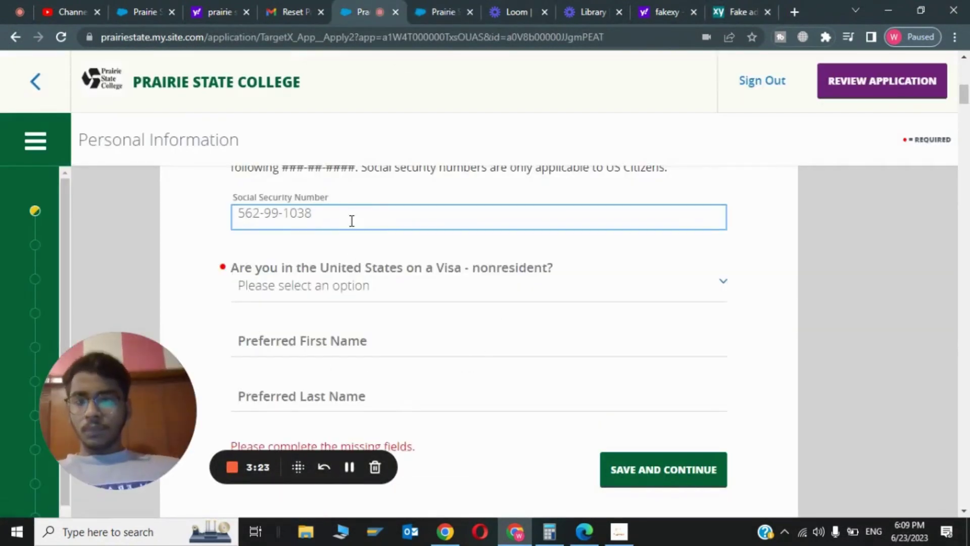
Step: Answer yes to holding a visa, with home country Pakistan (PK) and visa type F1 Nonimmigrant Student
click(380, 296)
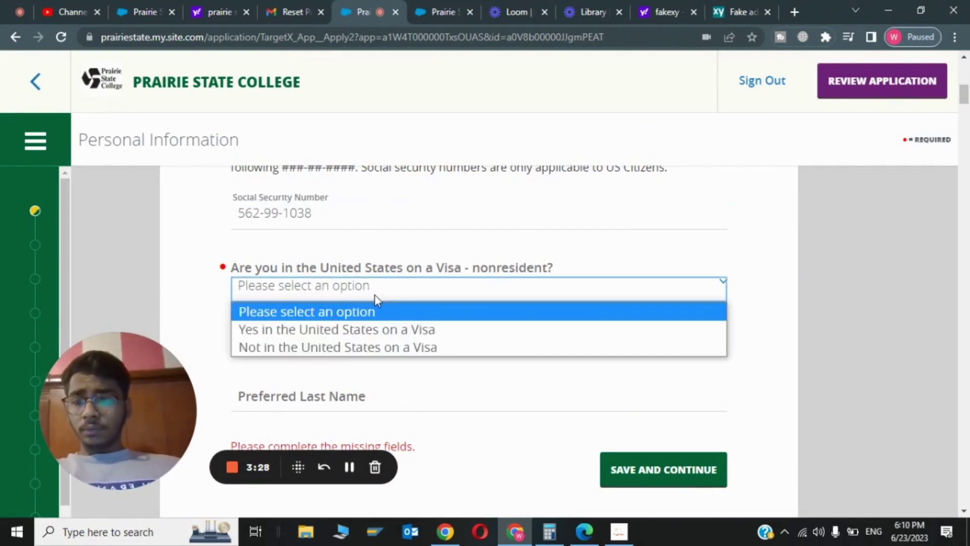
click(364, 326)
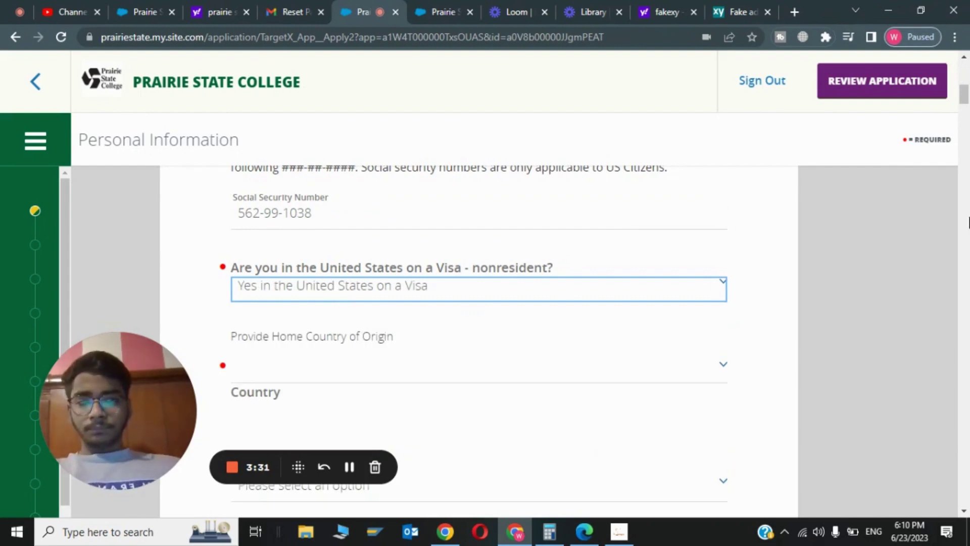
drag(966, 93, 966, 101)
click(399, 228)
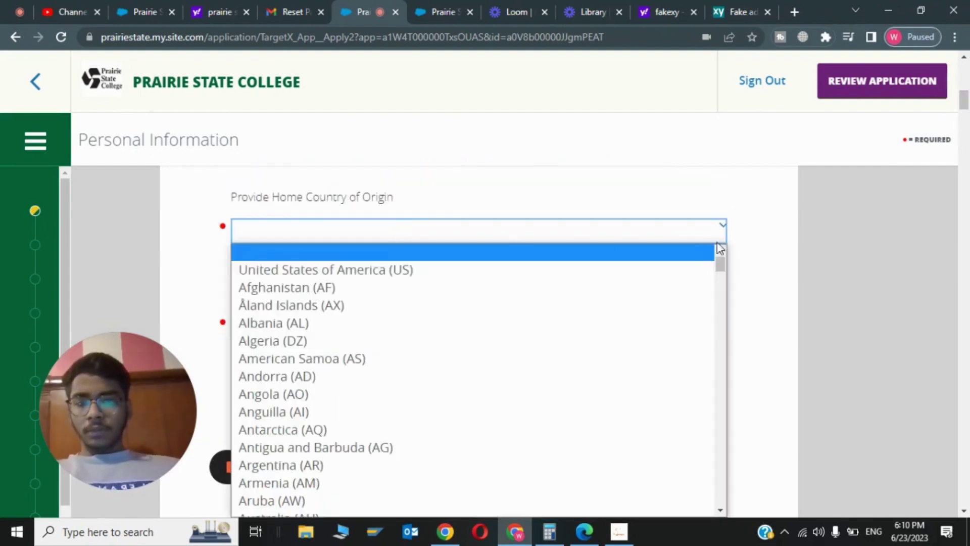
drag(721, 260, 722, 265)
click(506, 302)
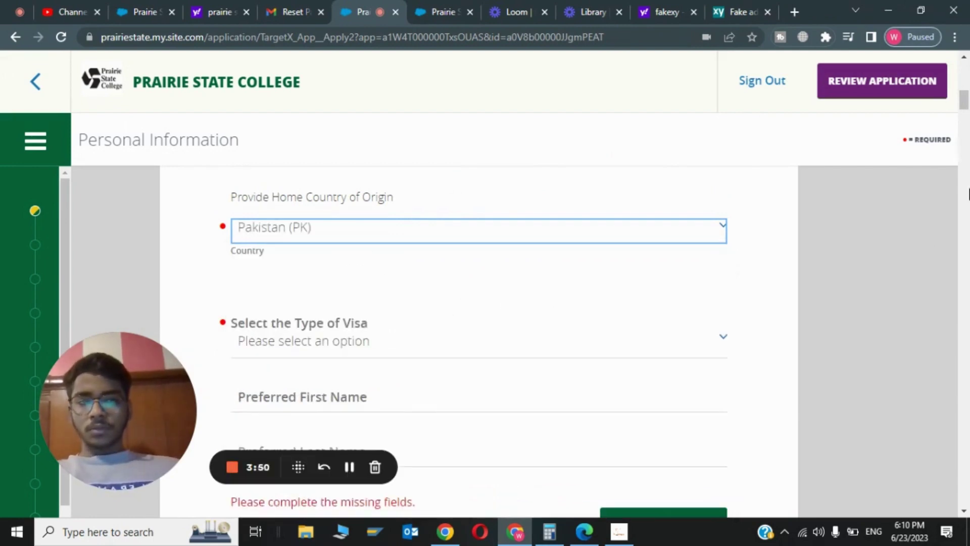
click(338, 346)
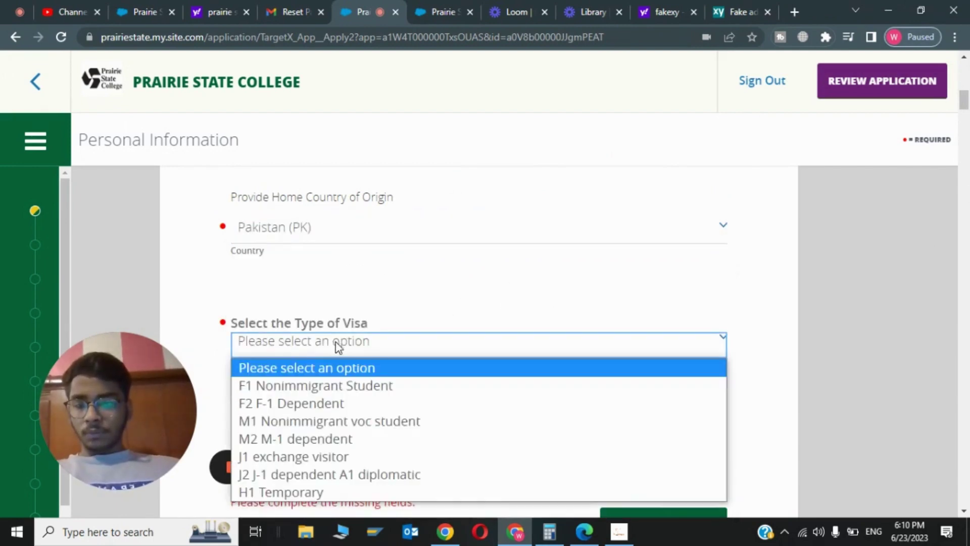
click(355, 392)
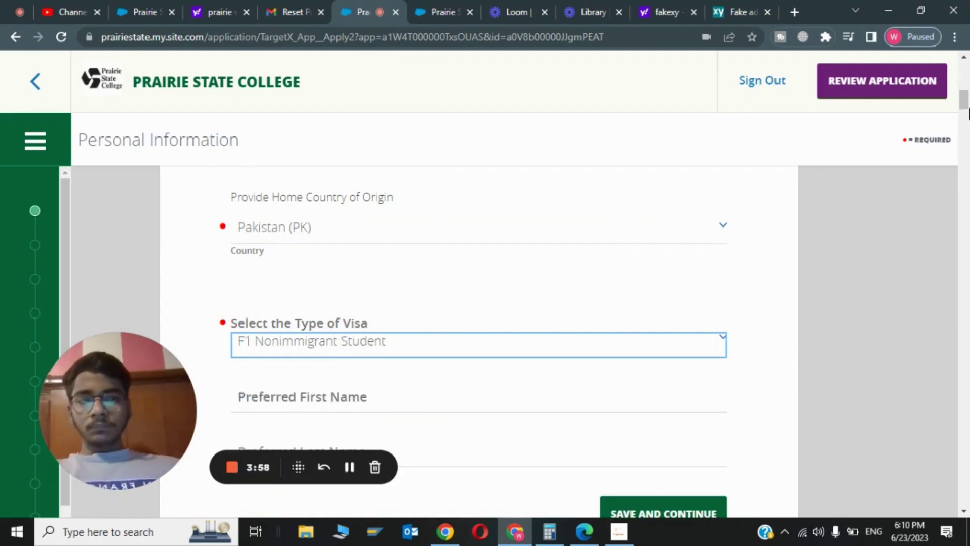
Step: Enter the preferred first and last names and save the section
scroll(434, 283, down, 2)
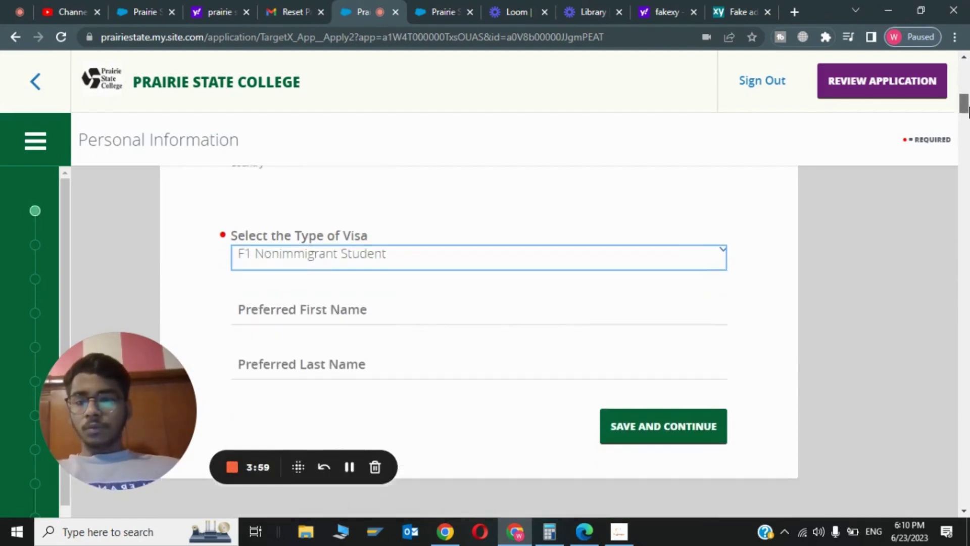
click(395, 303)
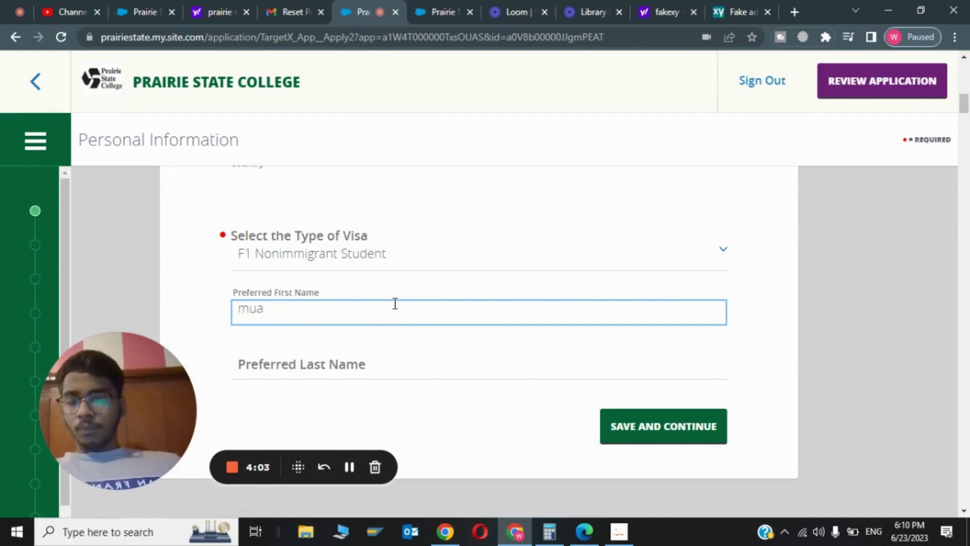
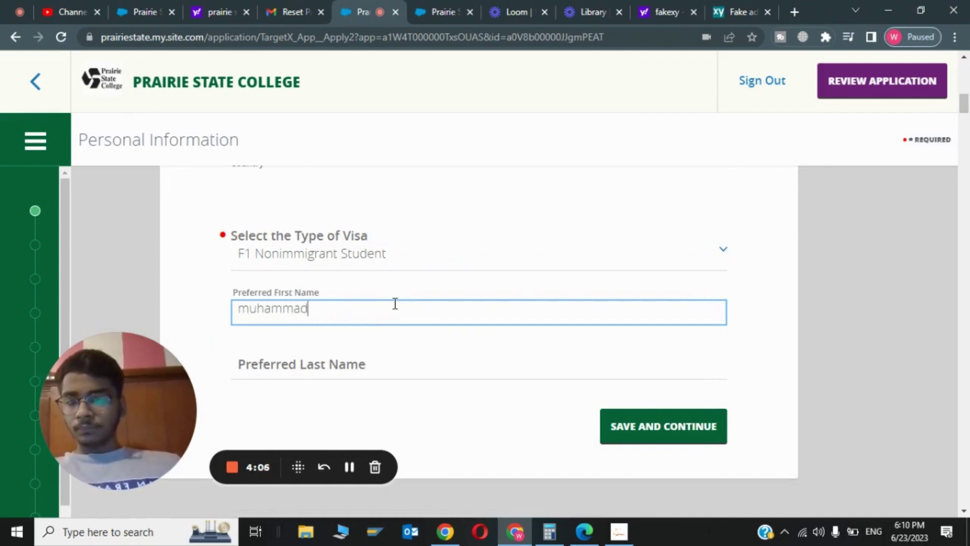
click(384, 361)
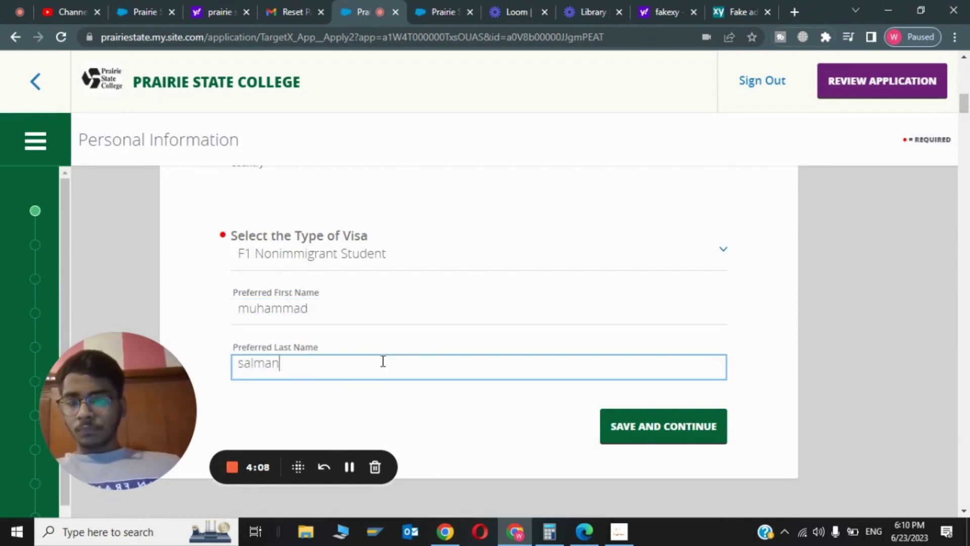
click(653, 427)
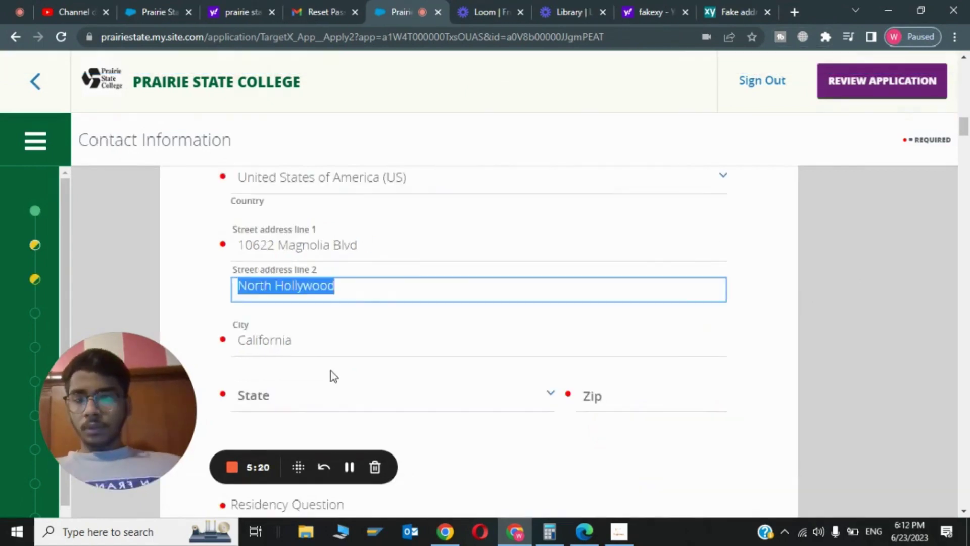
Step: Clear the second street address line and choose California as the state
double_click(342, 347)
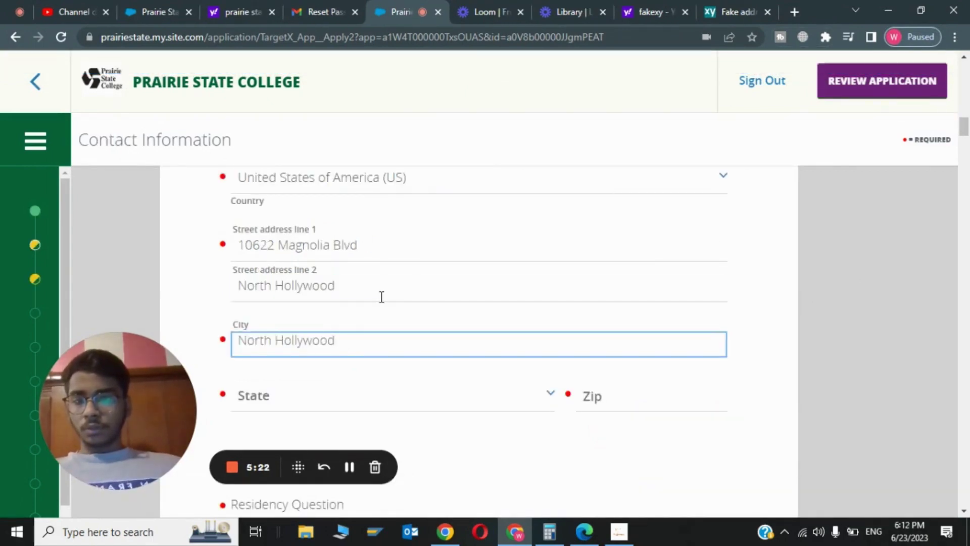
triple_click(381, 297)
key(BackSpace)
click(393, 394)
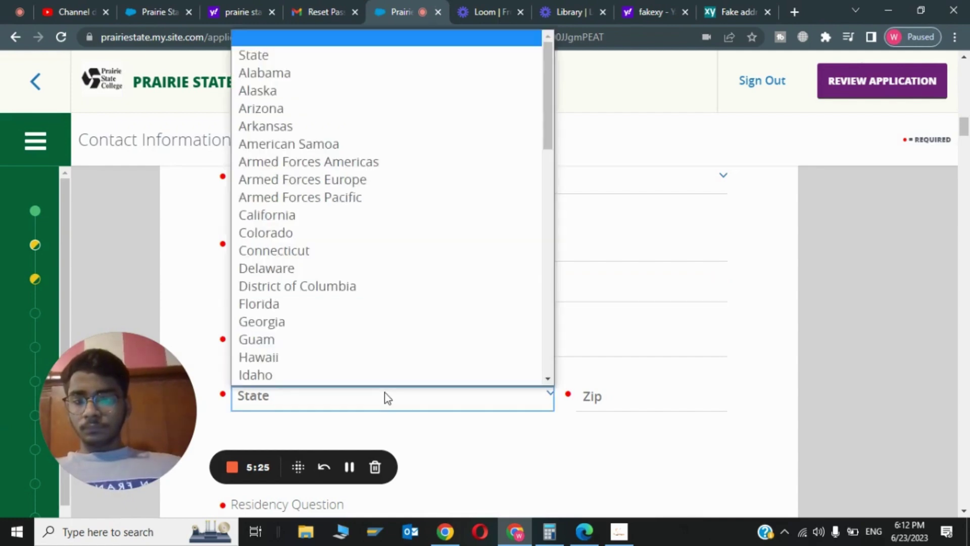
drag(545, 68, 474, 111)
click(357, 93)
Step: Copy the generated zip code from fakexy and paste it into the Zip field
click(614, 398)
click(737, 8)
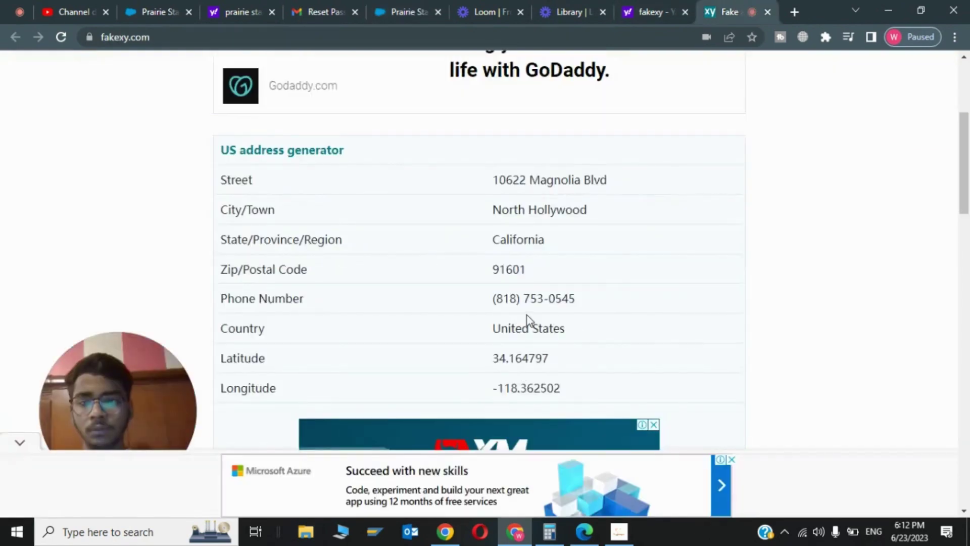
drag(496, 272, 545, 278)
key(ctrl+c)
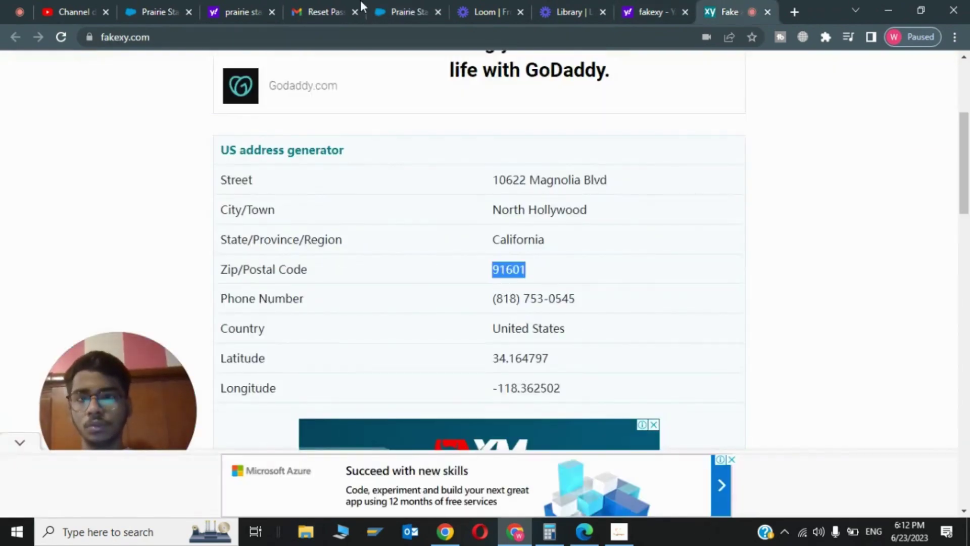
click(404, 11)
key(ctrl+v)
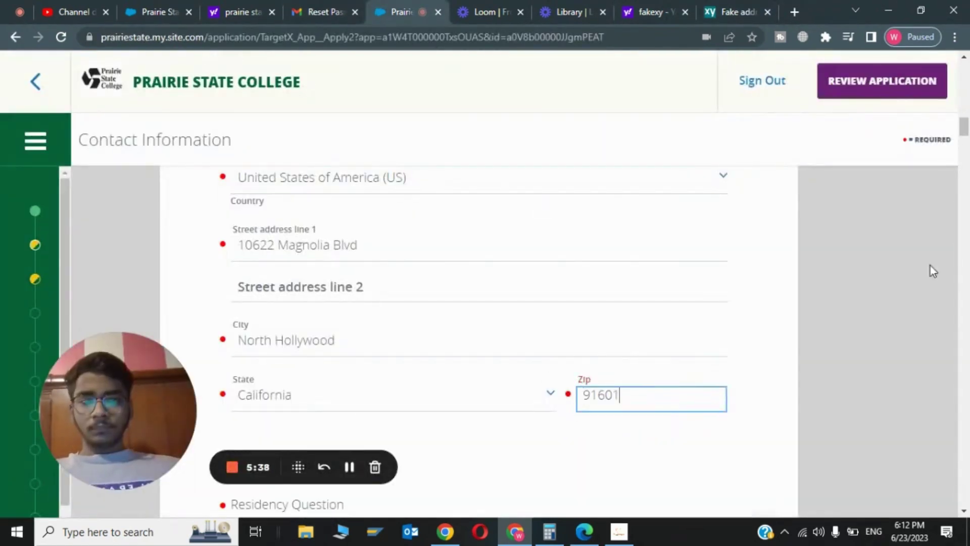
drag(964, 124, 966, 138)
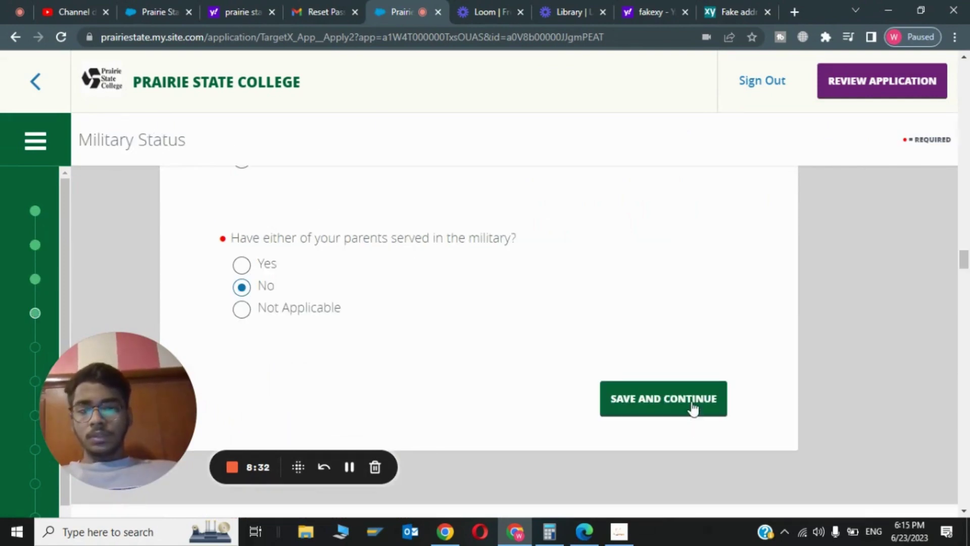
Step: Save the military status, then choose on-campus study in the Accounting (Cert.) program and save
click(693, 407)
drag(965, 259, 966, 262)
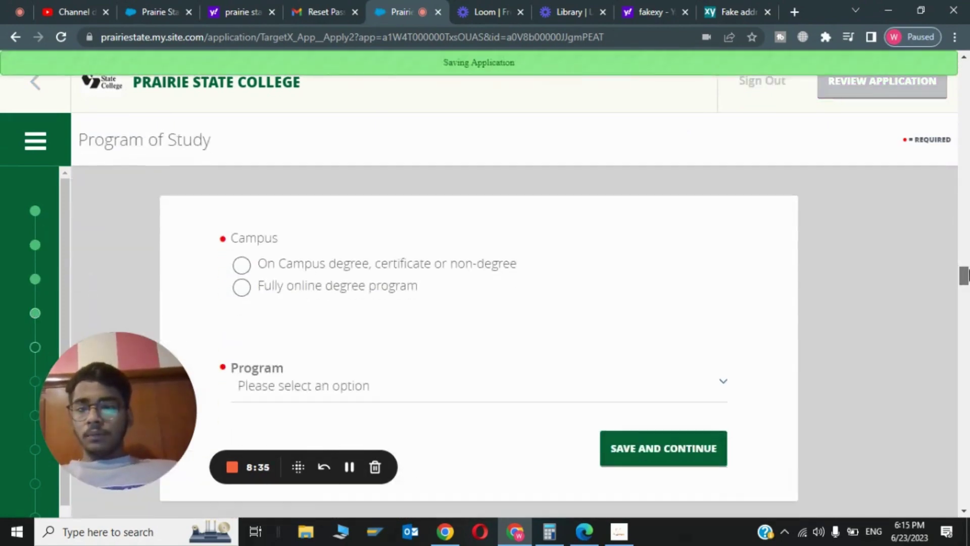
click(416, 256)
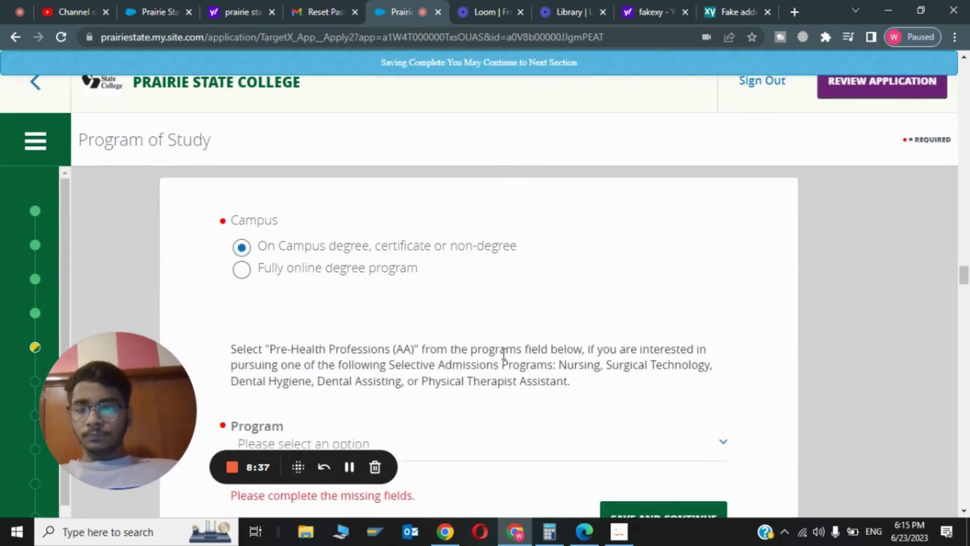
scroll(966, 273, down, 4)
scroll(966, 280, up, 1)
click(428, 292)
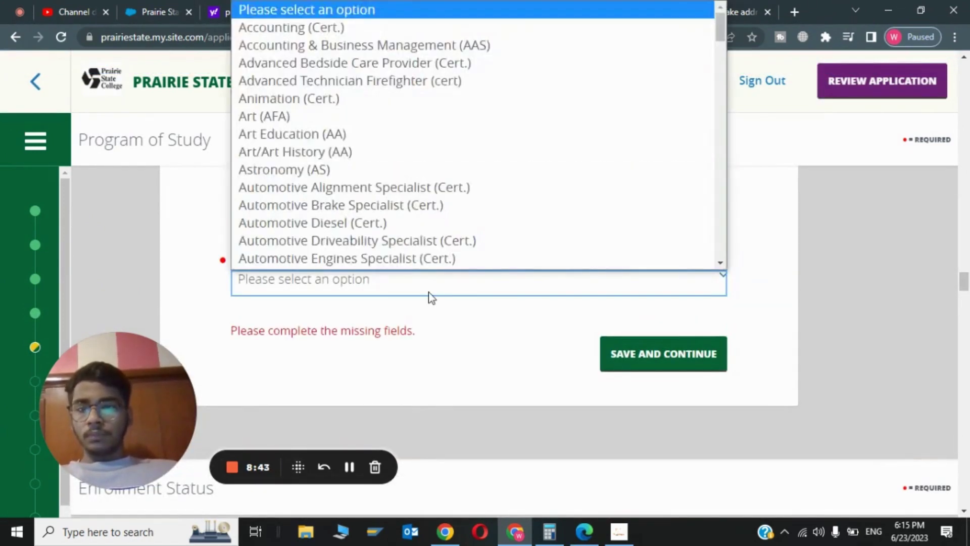
click(358, 31)
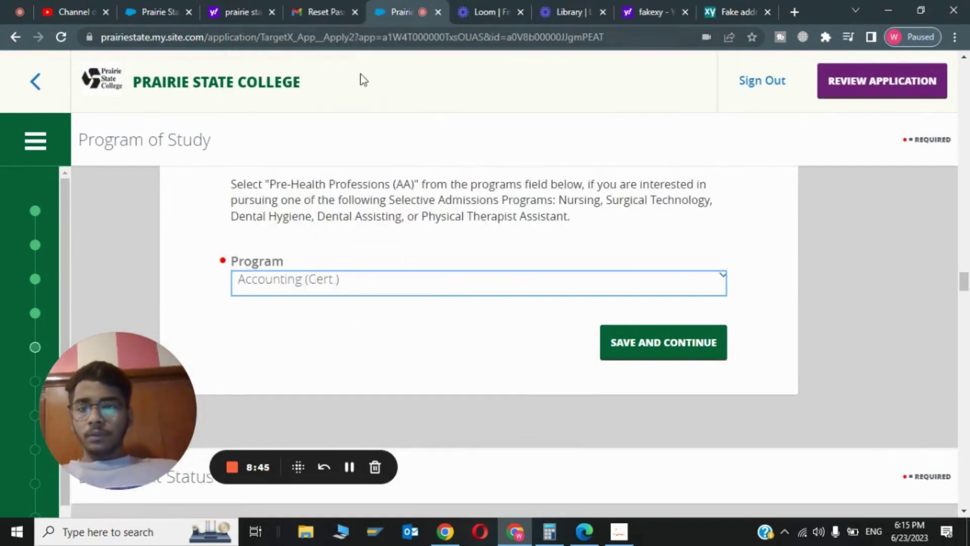
click(667, 346)
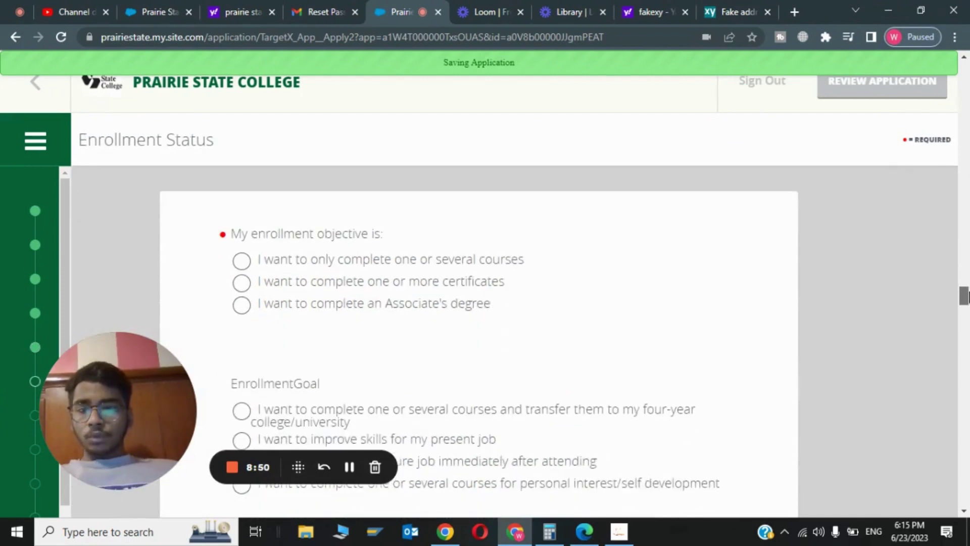
Step: Answer enrollment status with an Associate's degree objective, a present-job skills goal and transfer plans, then save
click(402, 237)
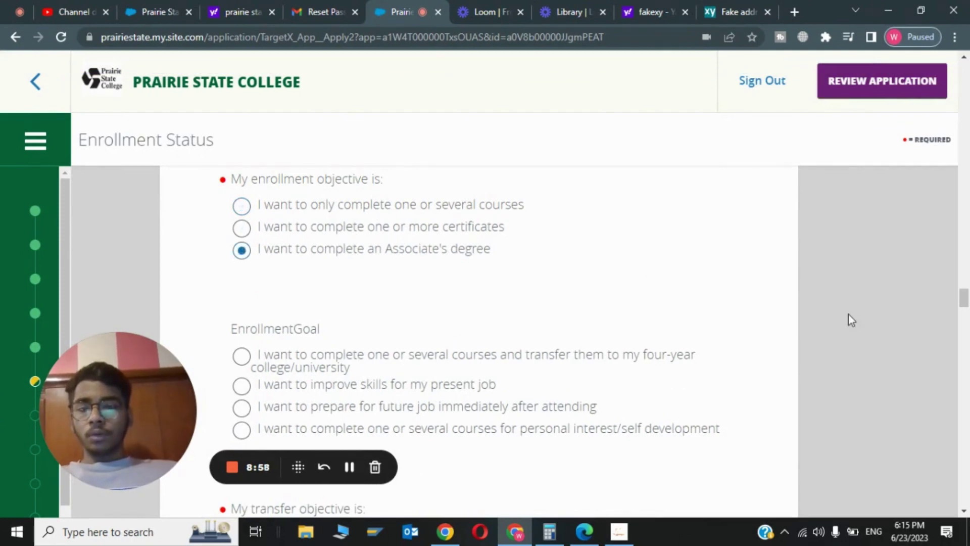
scroll(964, 298, down, 3)
click(426, 224)
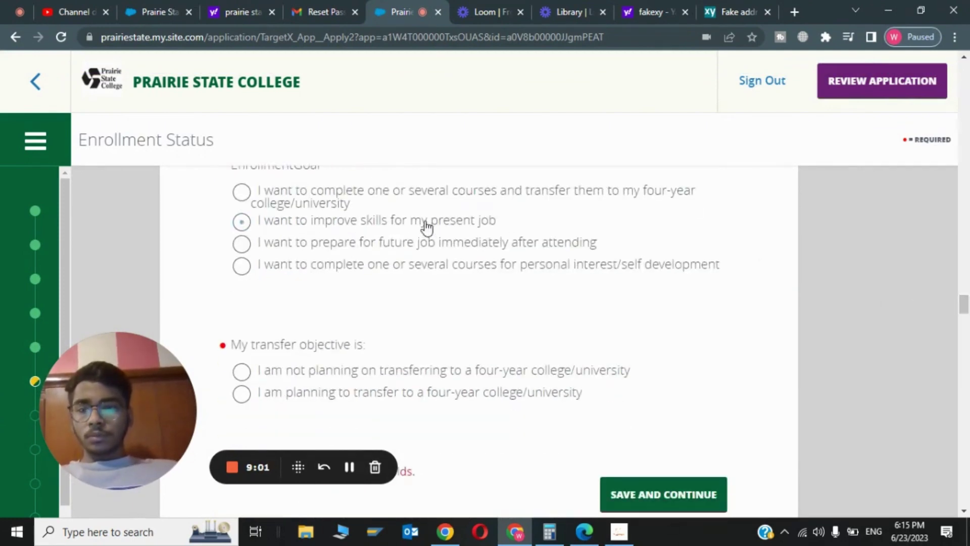
click(388, 399)
scroll(663, 237, down, 5)
click(664, 236)
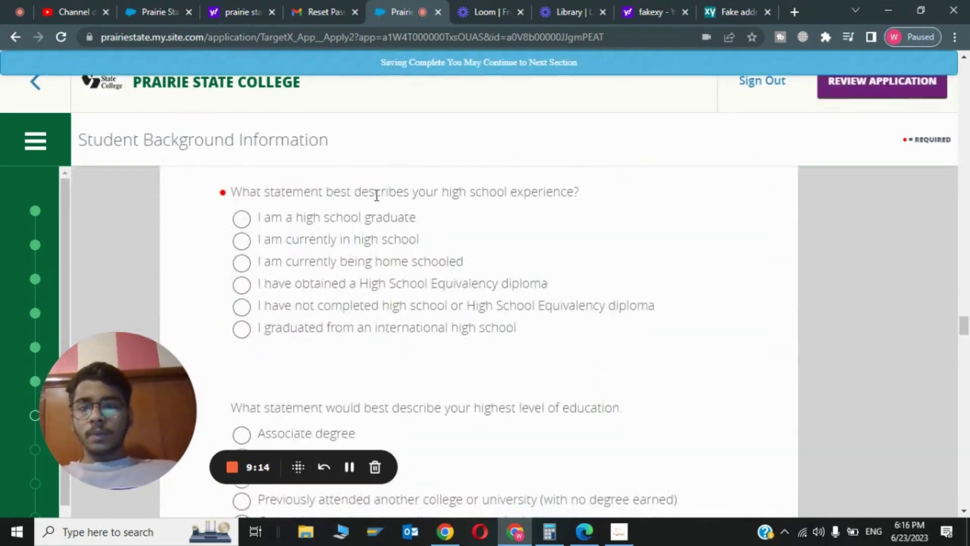
Step: Mark the applicant and father as high school graduates, then save through technical support to the review page
click(387, 218)
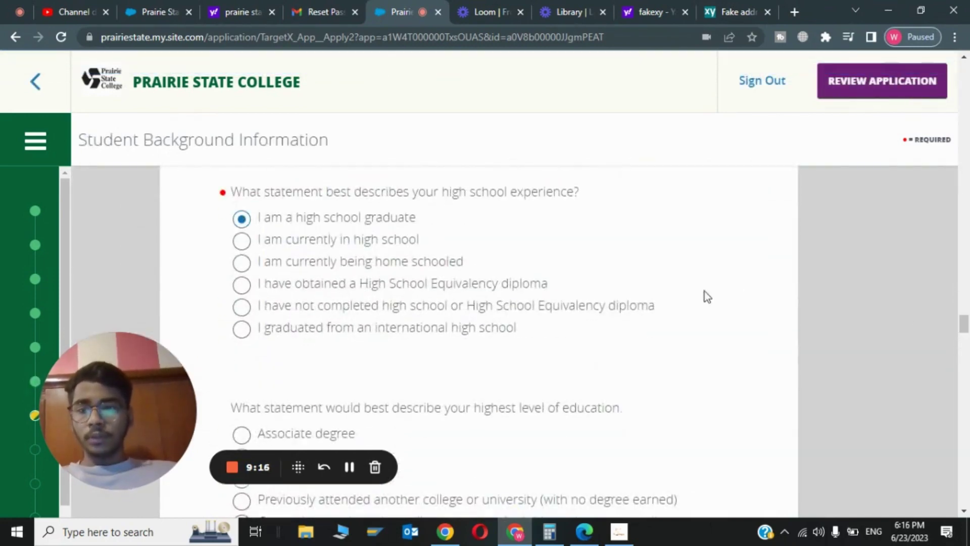
drag(964, 325, 965, 382)
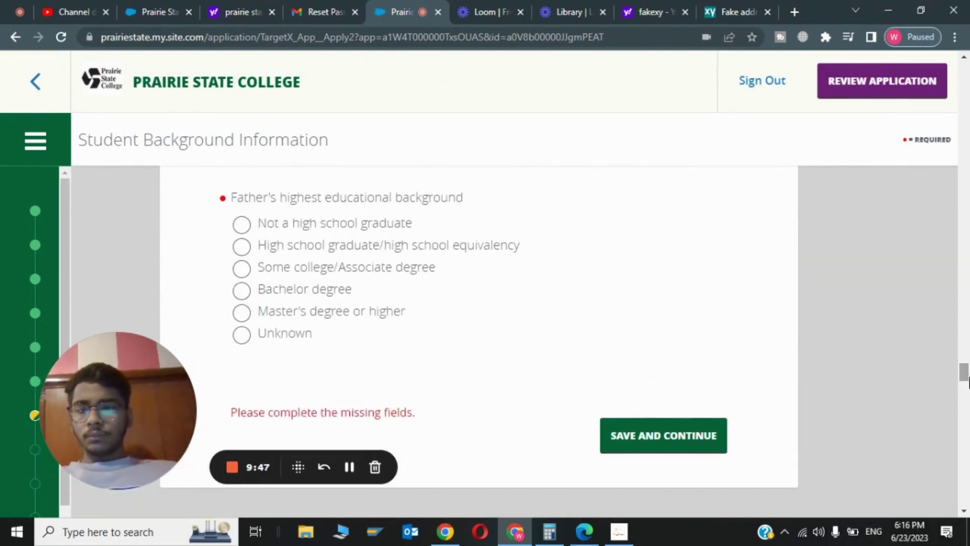
click(318, 252)
click(660, 423)
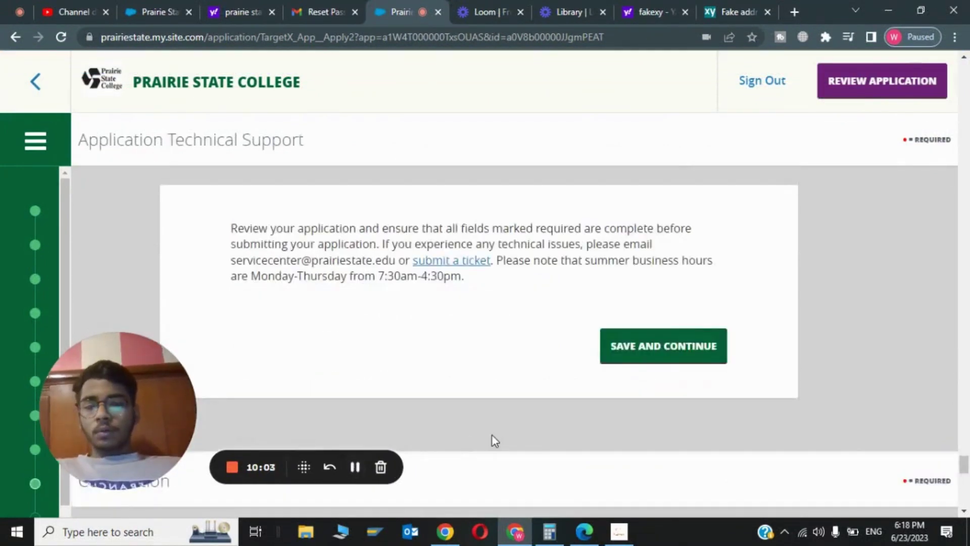
click(653, 356)
drag(369, 465, 350, 466)
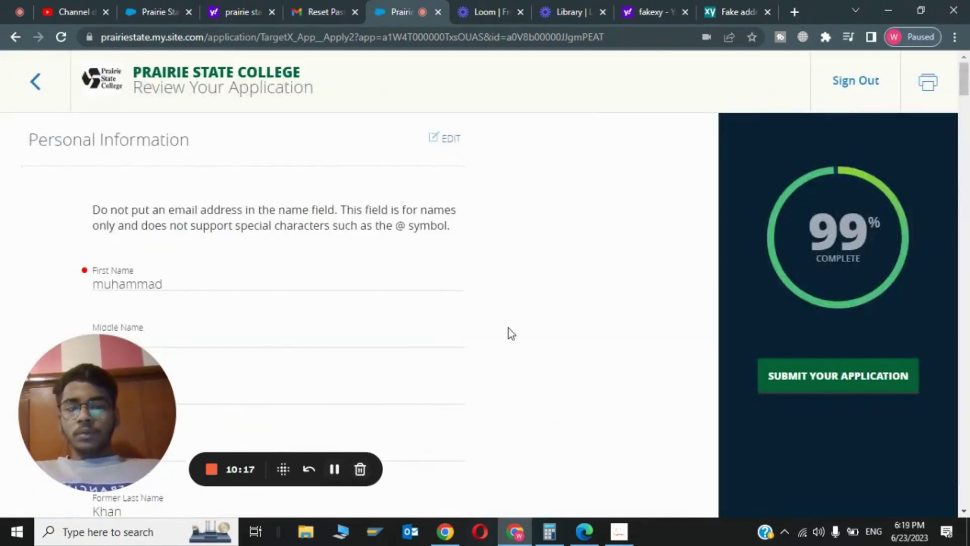
Step: Start submitting the finished application and begin the electronic signature at the bottom of the form
click(841, 380)
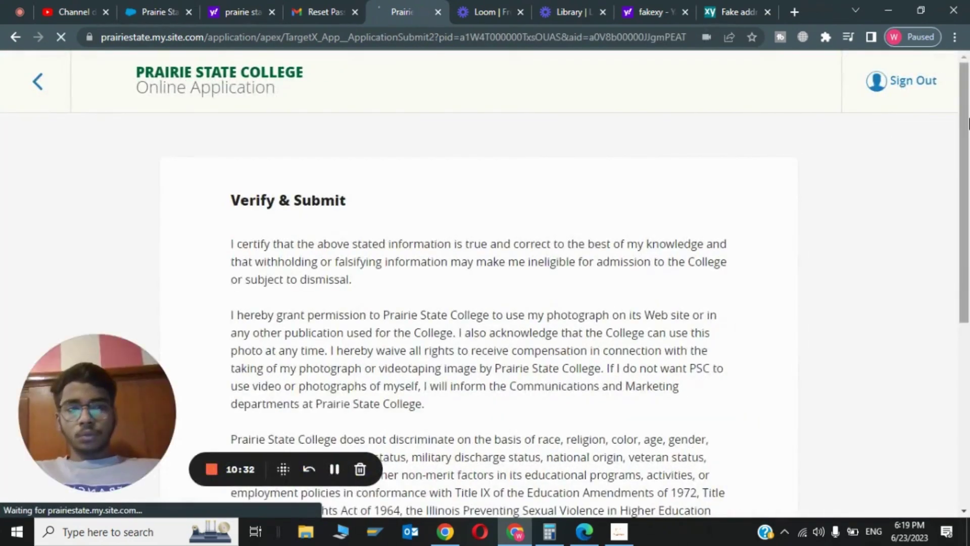
drag(966, 205, 968, 388)
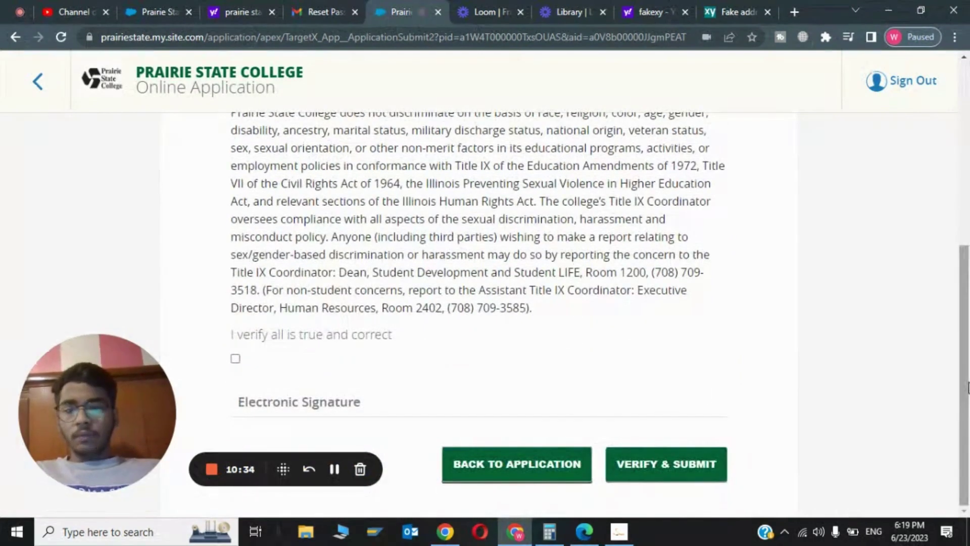
click(523, 404)
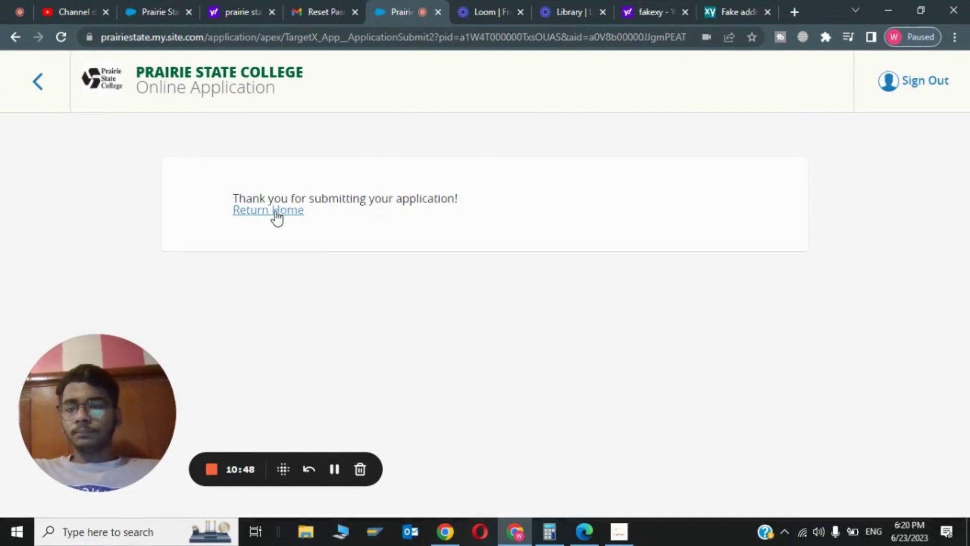
Step: Return to the portal home and bring the Accounting (Cert.) - Spring 2024 status card into view
click(276, 217)
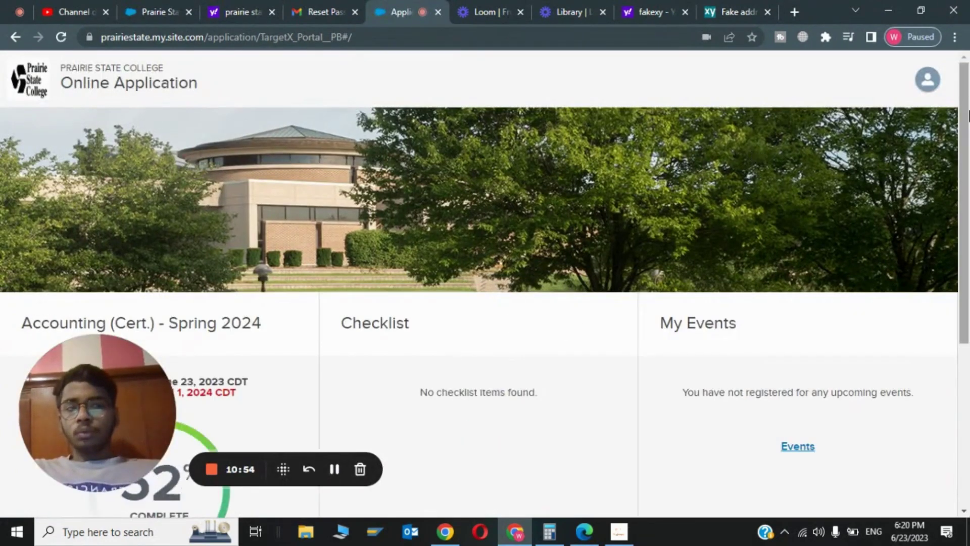
scroll(248, 220, down, 5)
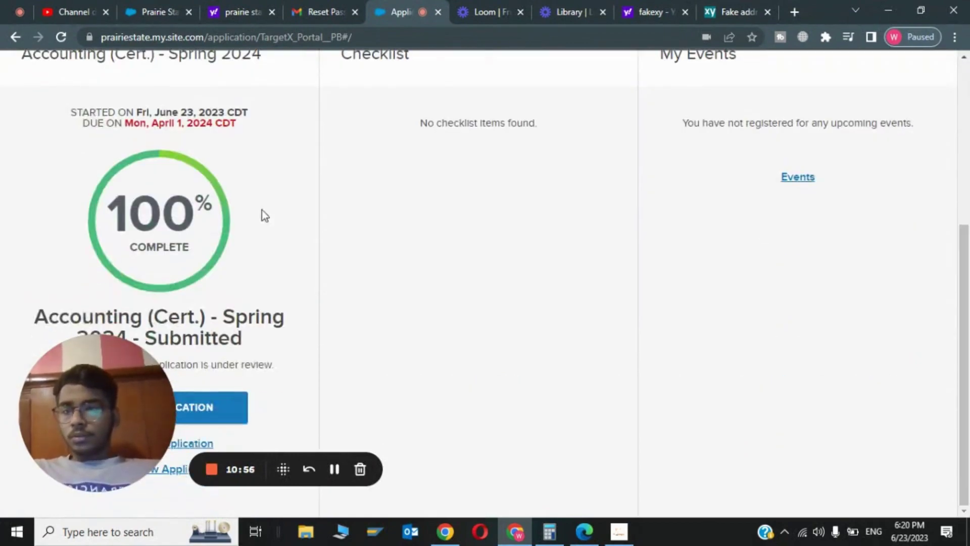
drag(283, 469, 636, 346)
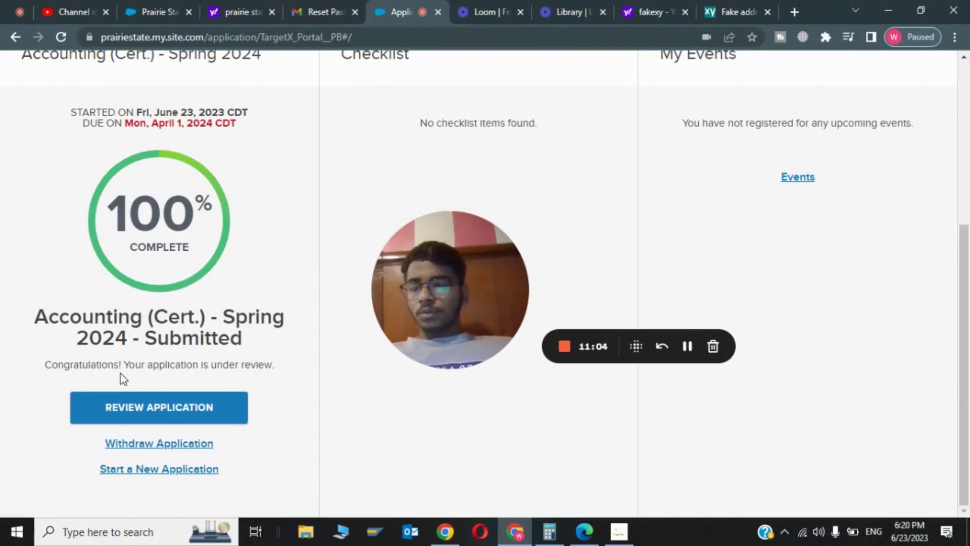
drag(124, 364, 286, 366)
click(286, 366)
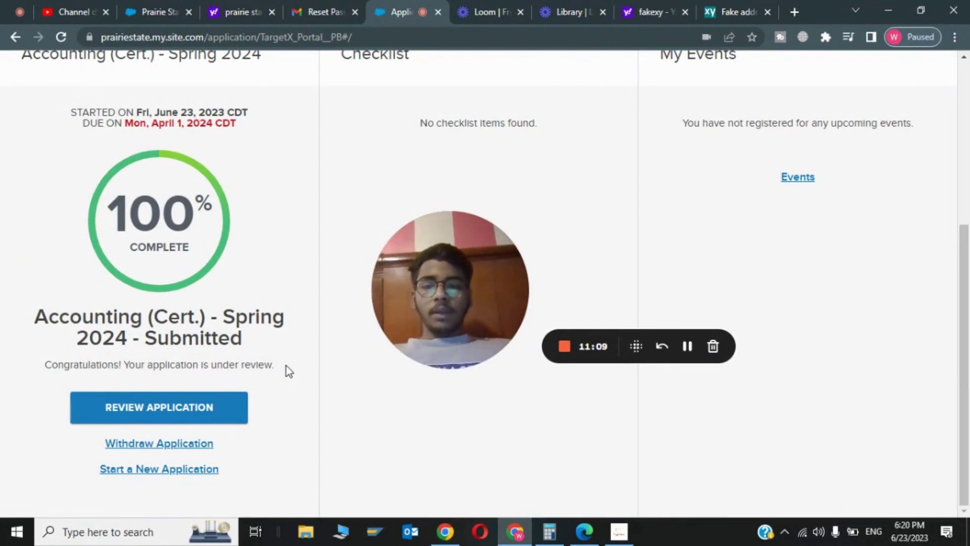
drag(448, 299, 396, 369)
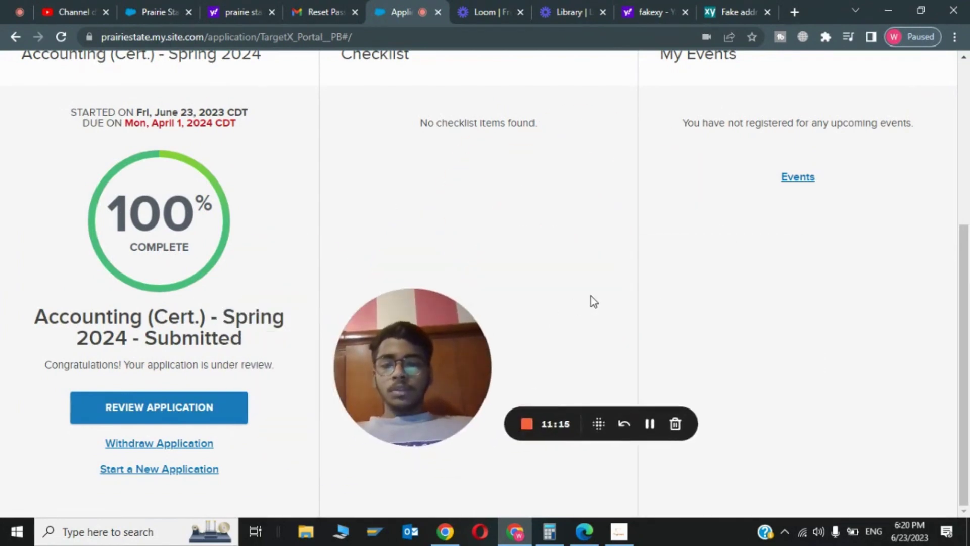